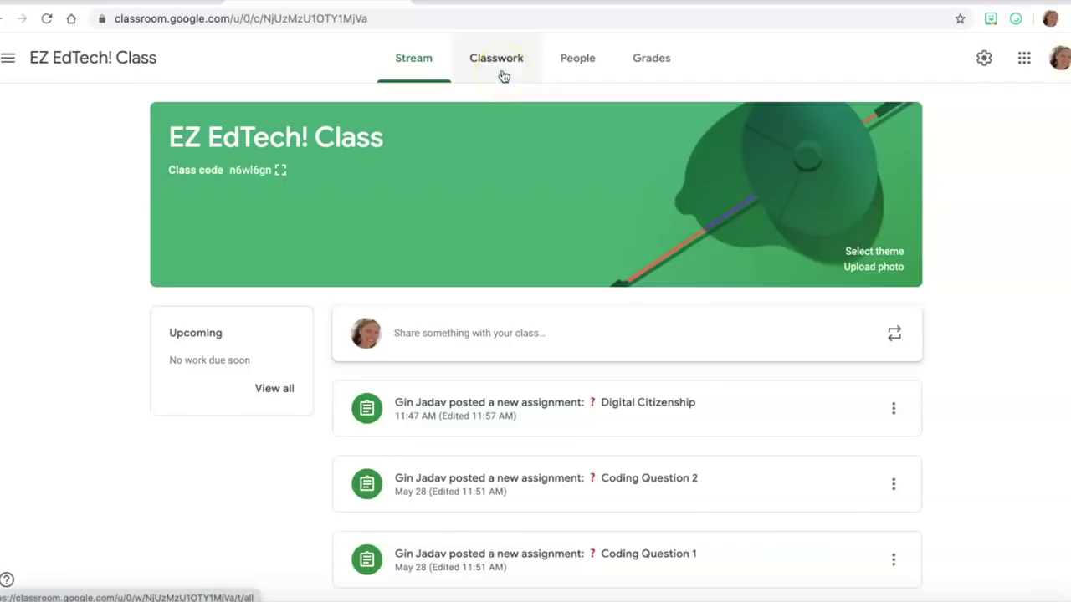
# Go from the EZ EdTech! Class Classwork tab to its Grades page
pyautogui.click(503, 76)
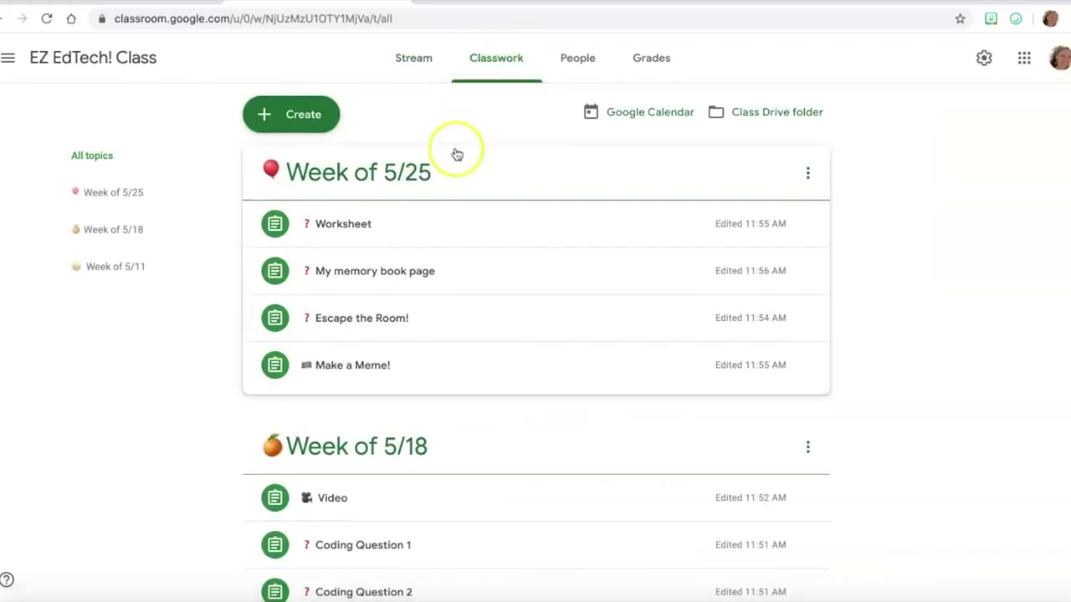
pyautogui.click(676, 70)
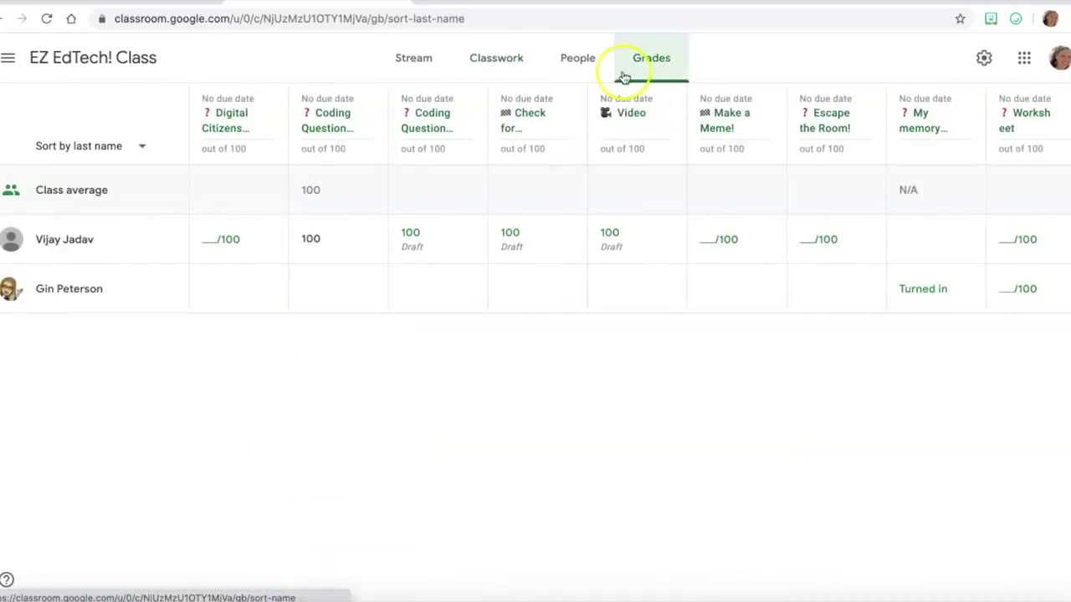
# Start a Return all for Digital Citizenship but cancel, leaving the ungraded work unreturned
pyautogui.click(273, 107)
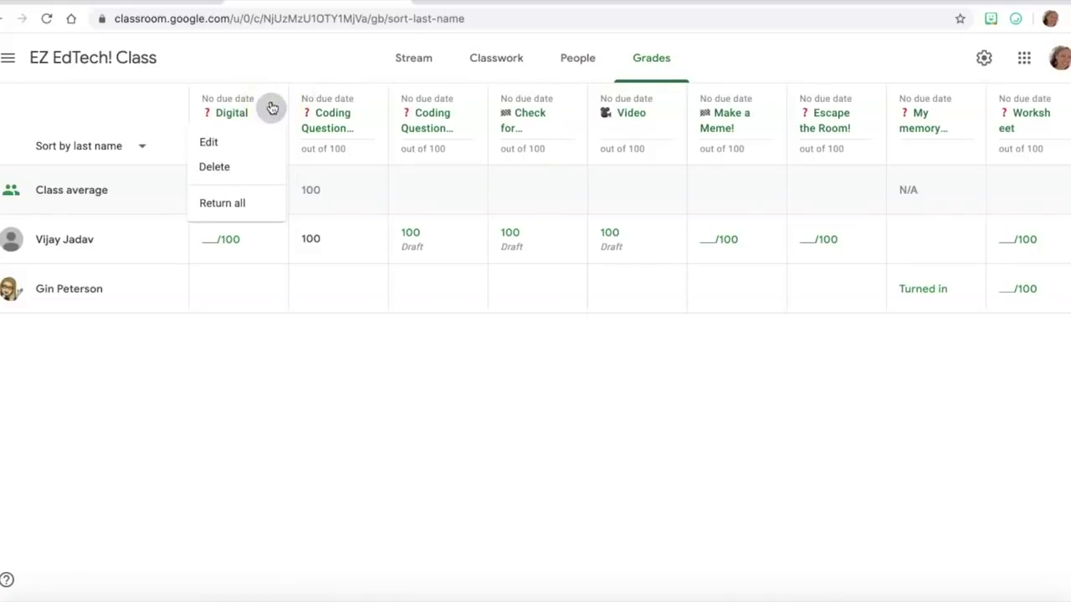
pyautogui.click(248, 209)
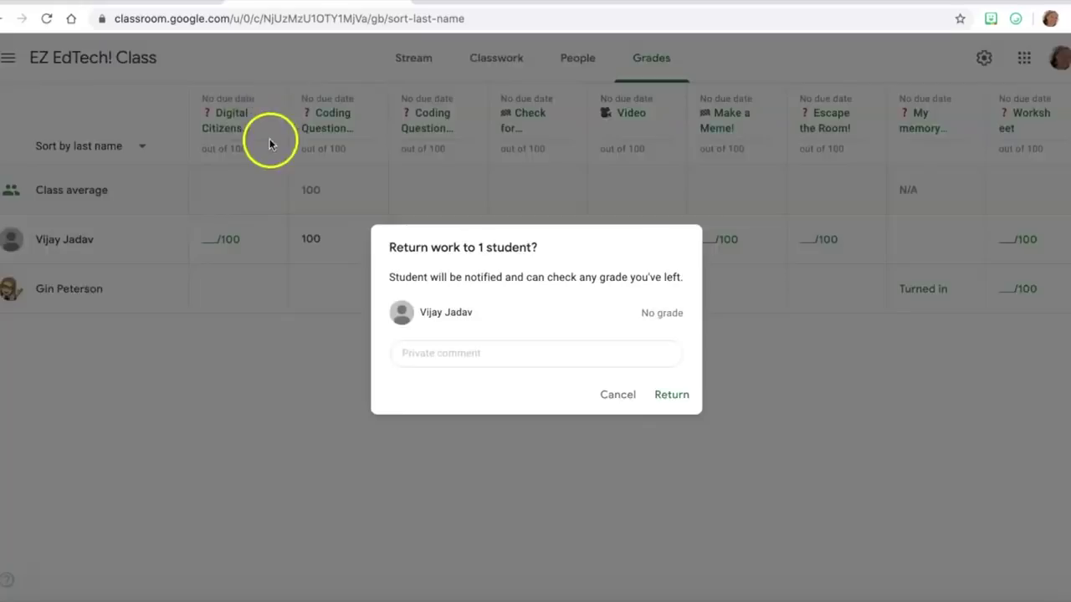
pyautogui.click(616, 396)
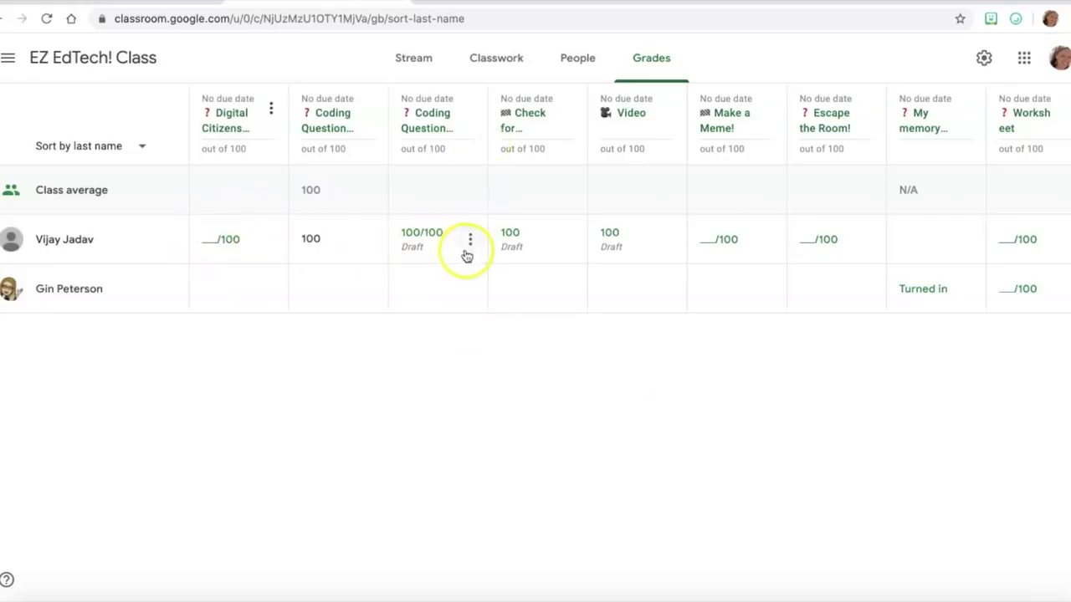
# Return the 100/100 grades on the Coding Question and the fourth assignment columns
pyautogui.click(473, 107)
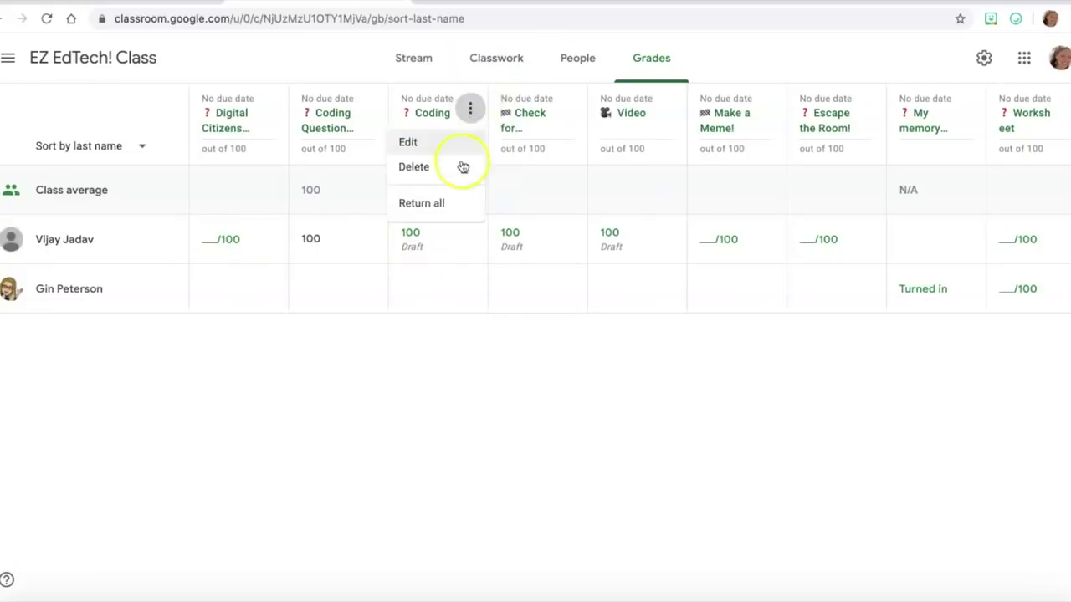
pyautogui.click(457, 199)
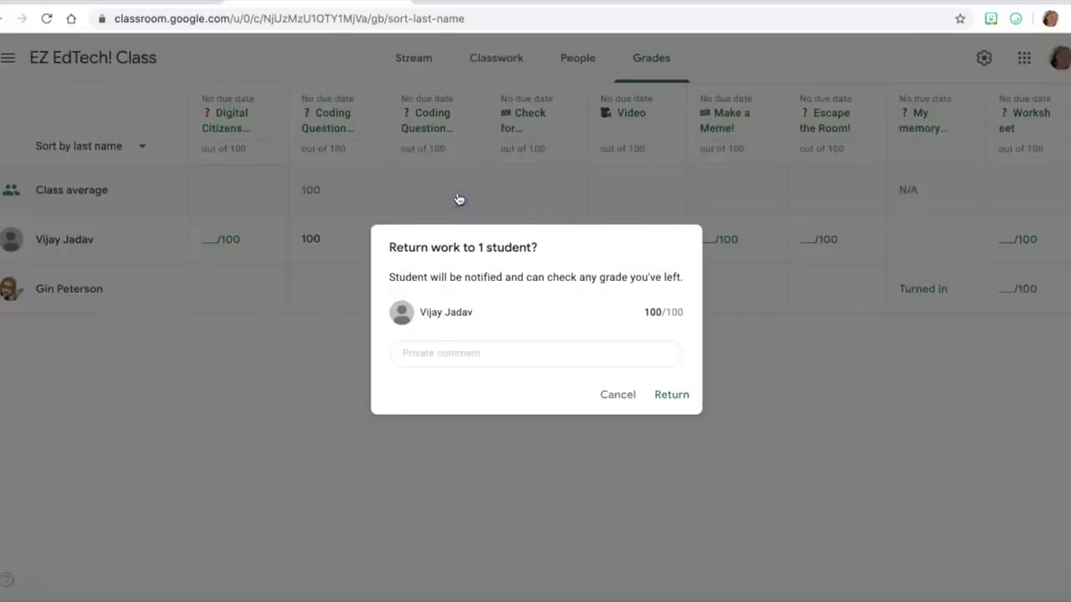
pyautogui.click(671, 395)
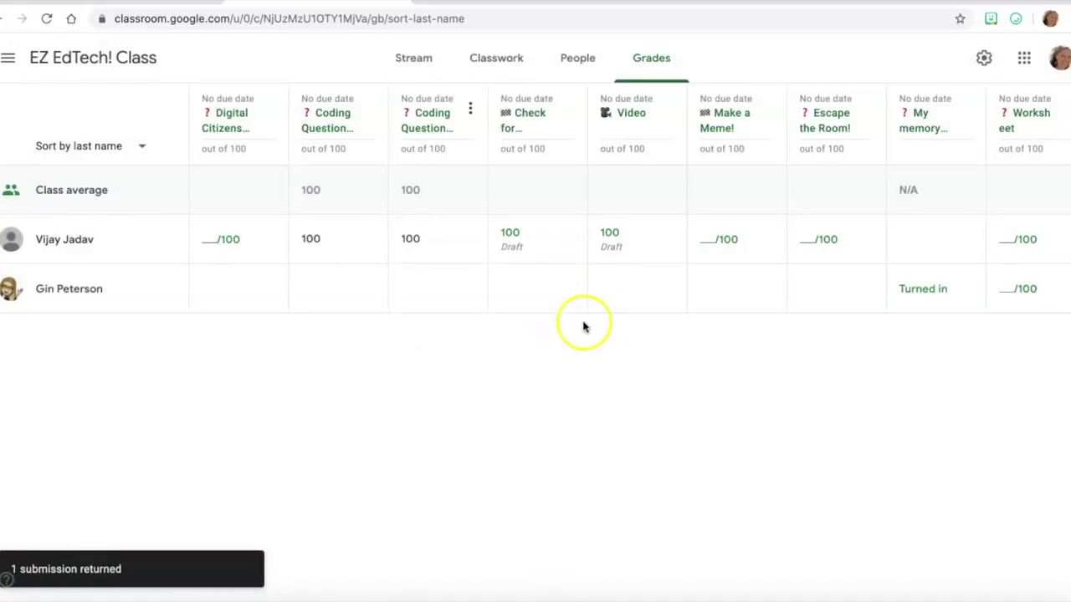
pyautogui.click(573, 112)
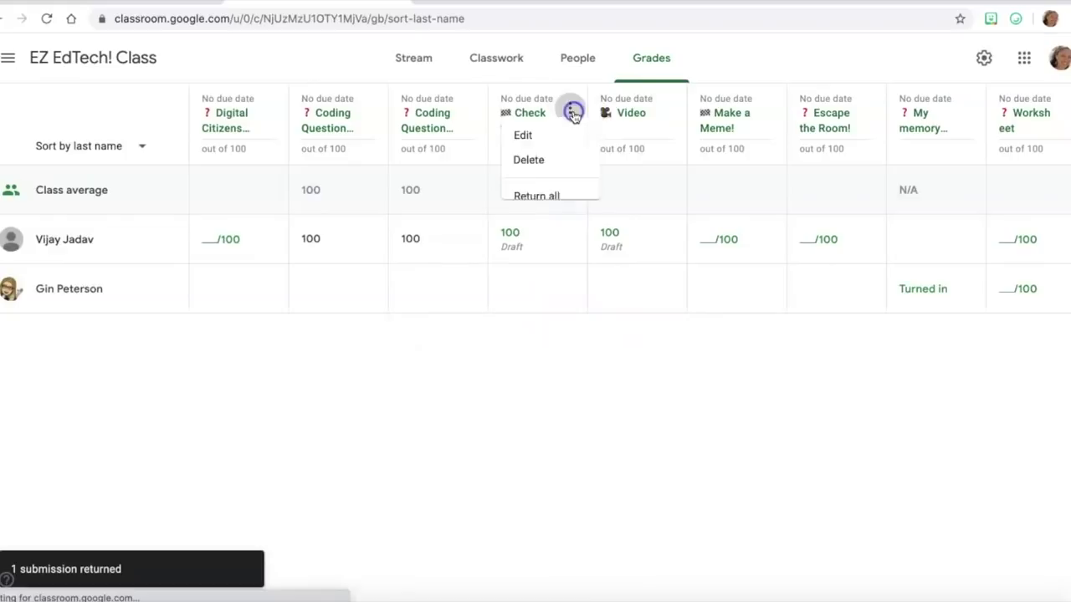
pyautogui.click(548, 199)
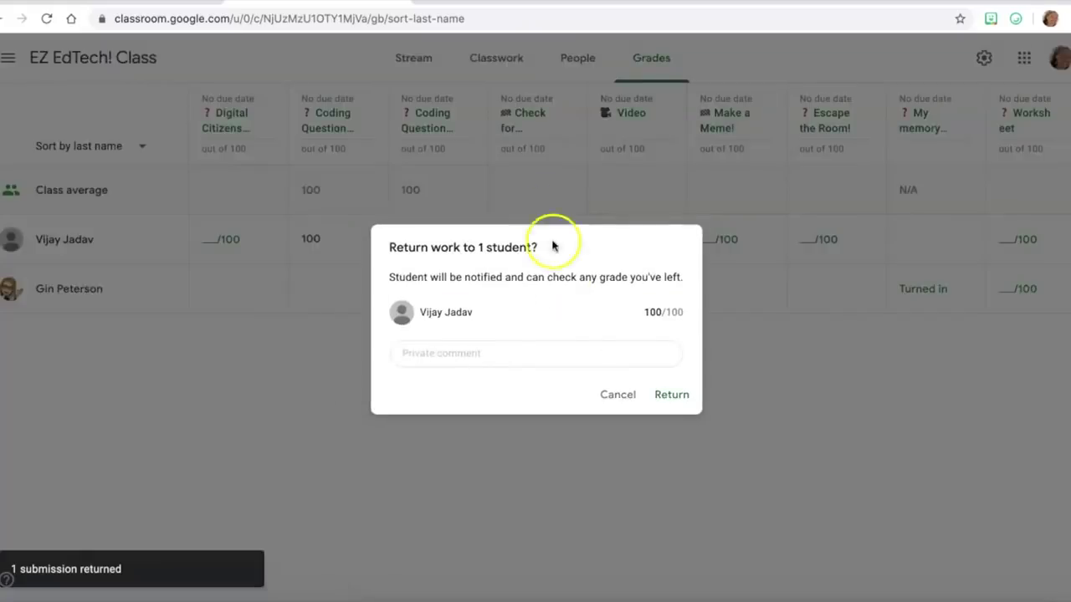
pyautogui.click(671, 397)
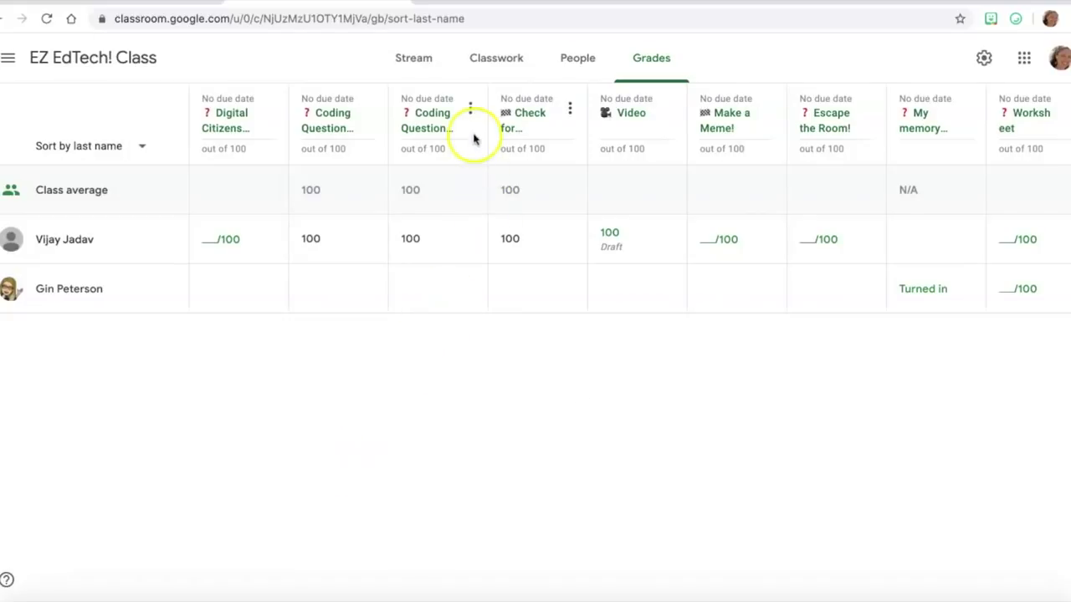
# On the People page, select all students and view Actions, then deselect without removing anyone
pyautogui.click(578, 59)
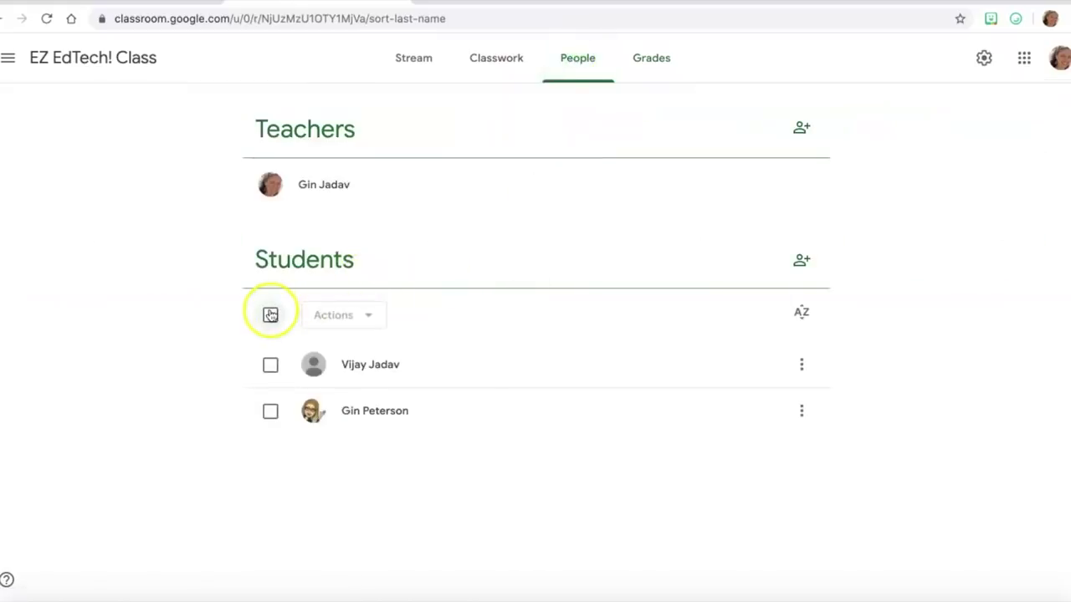
pyautogui.click(270, 315)
pyautogui.click(360, 316)
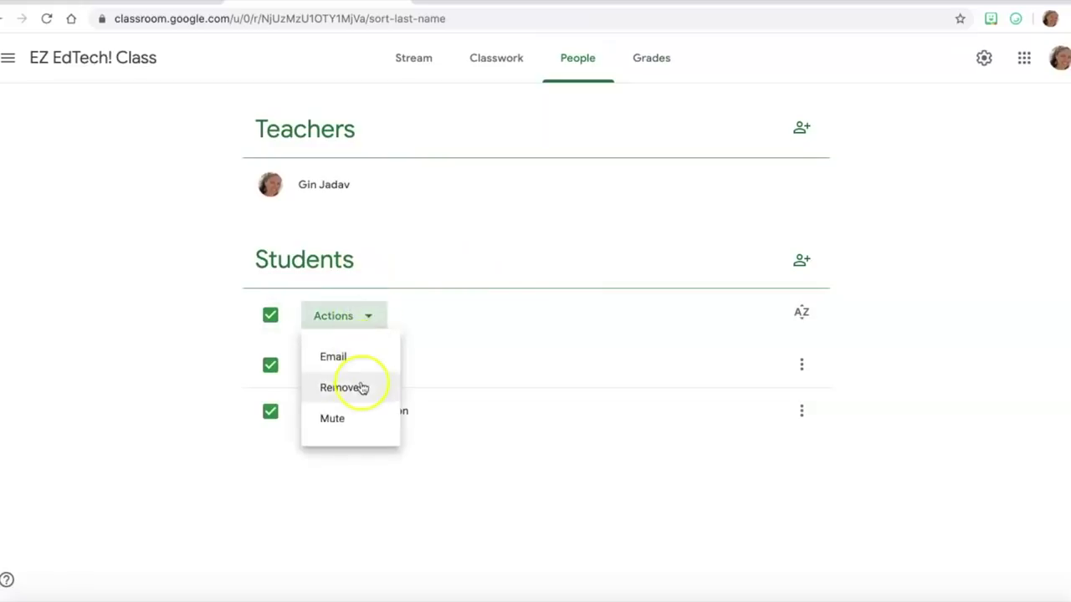
pyautogui.click(271, 317)
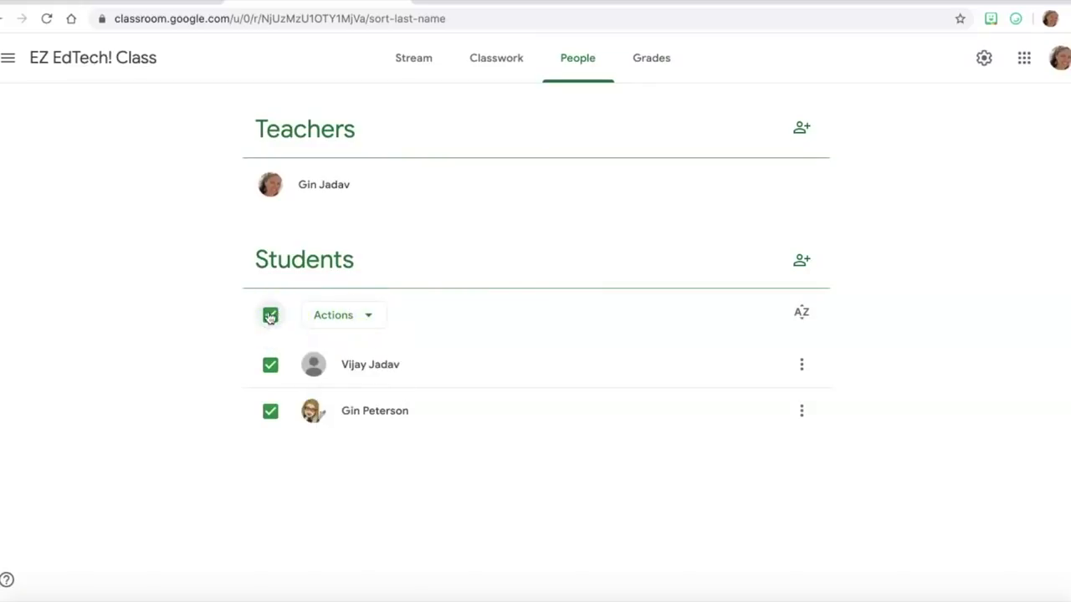
pyautogui.click(270, 316)
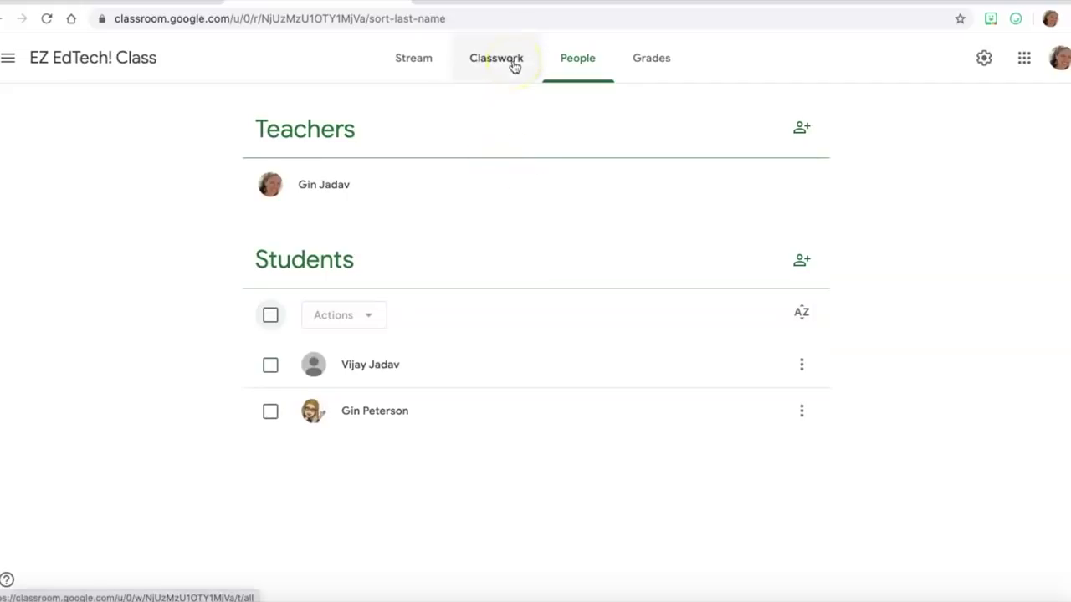
# Open the class calendar in Google Calendar and dismiss the notification prompts
pyautogui.click(470, 60)
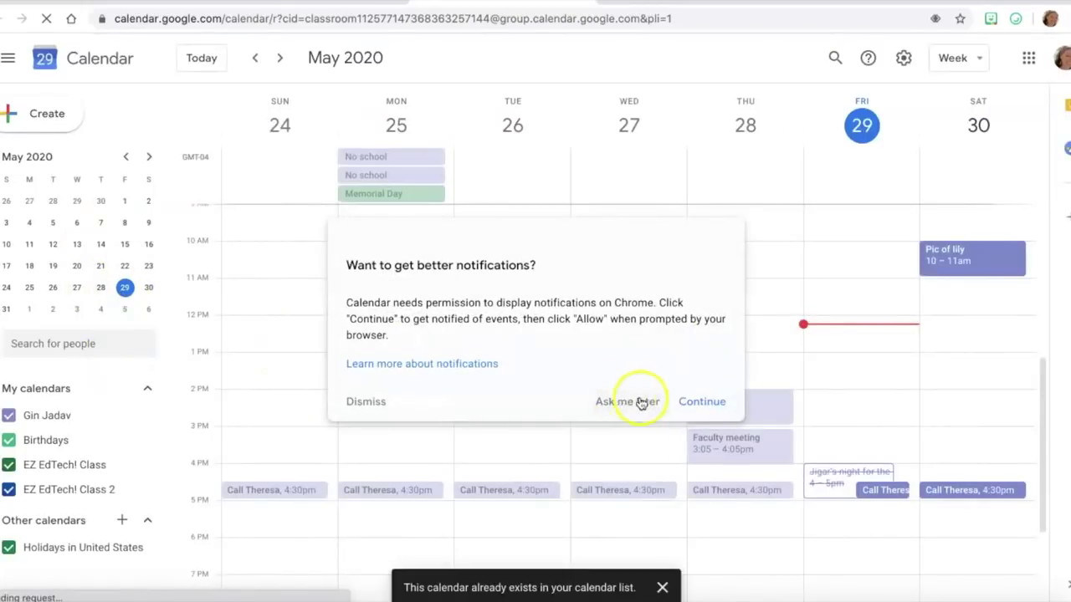
pyautogui.click(700, 402)
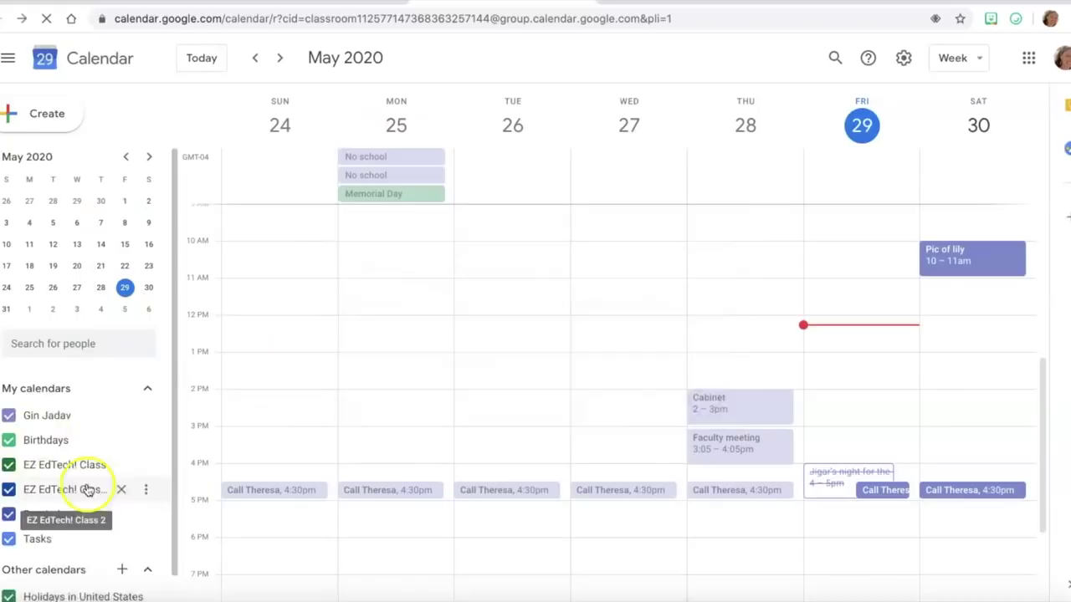
pyautogui.scroll(-1, 87, 477)
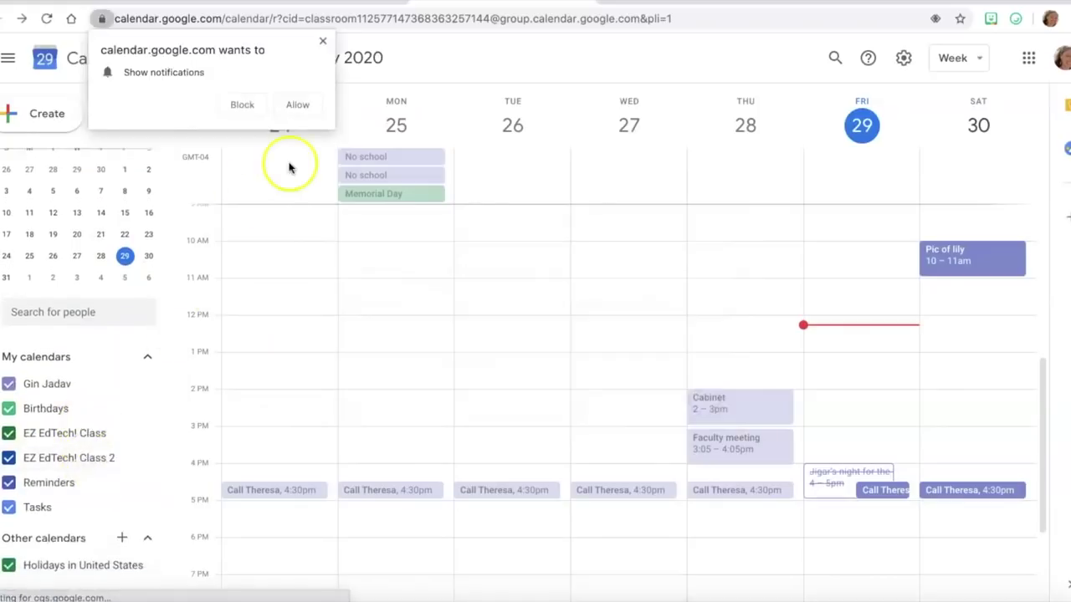
pyautogui.click(322, 41)
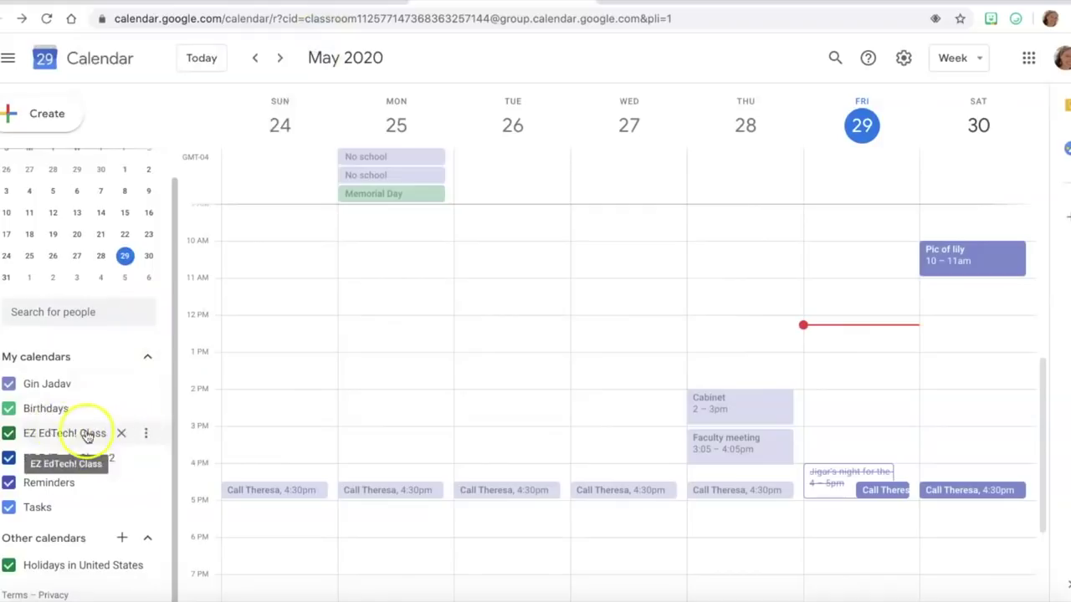
# Review the EZ EdTech! Class calendar's settings down to Remove calendar, then return to Classwork
pyautogui.click(144, 433)
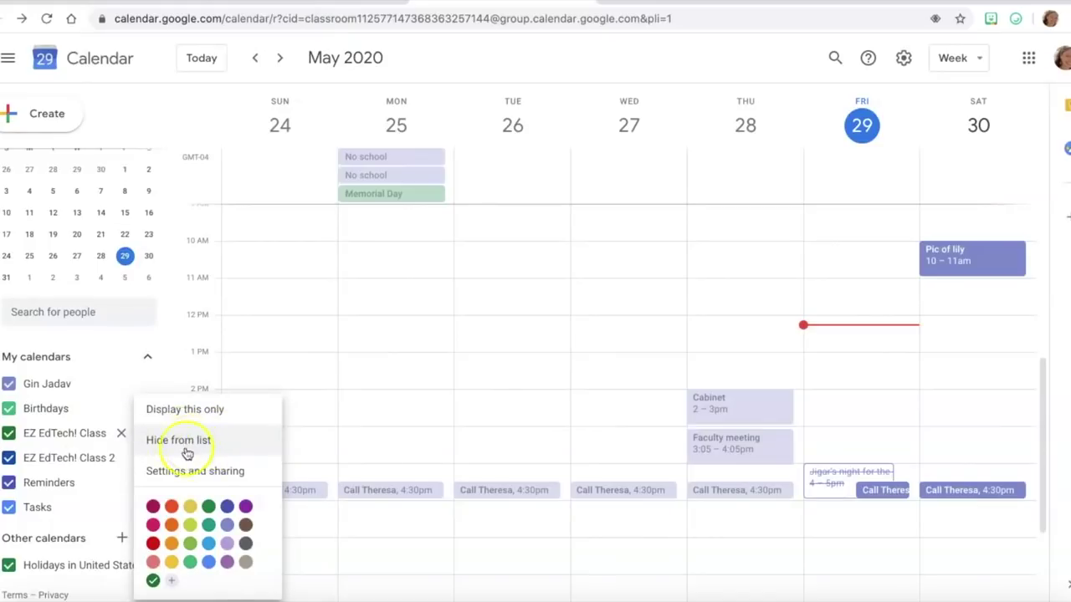
pyautogui.click(183, 472)
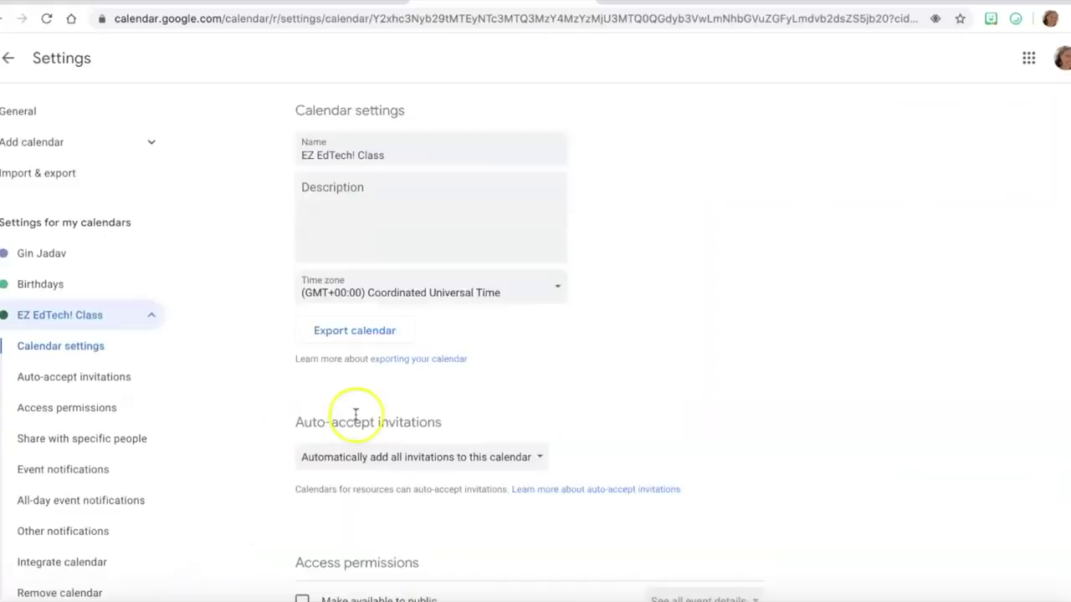
pyautogui.scroll(-2, 359, 423)
pyautogui.scroll(-15, 356, 435)
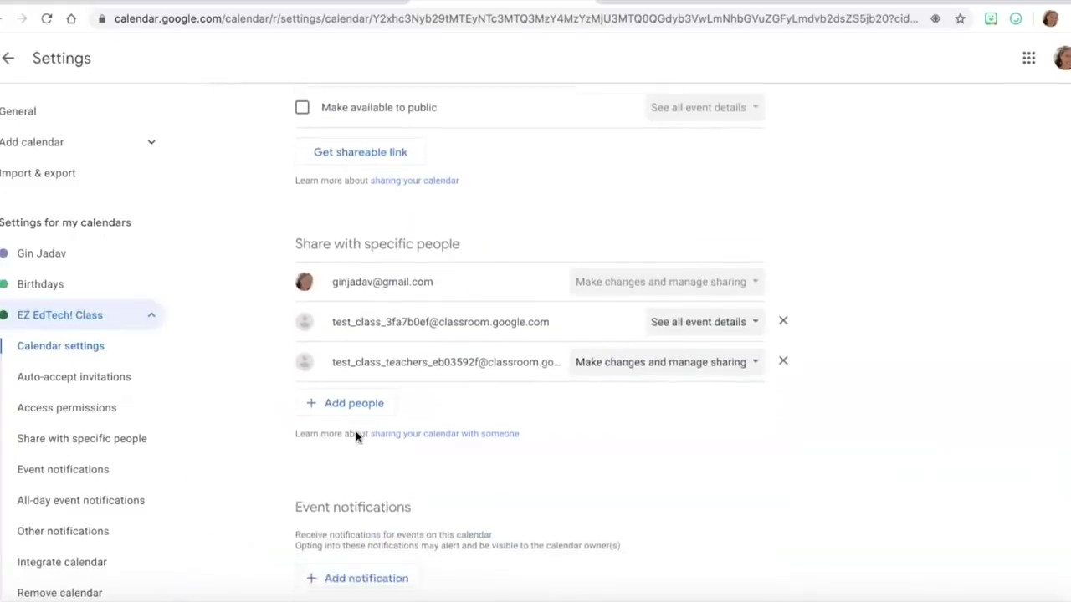
pyautogui.scroll(-2, 356, 435)
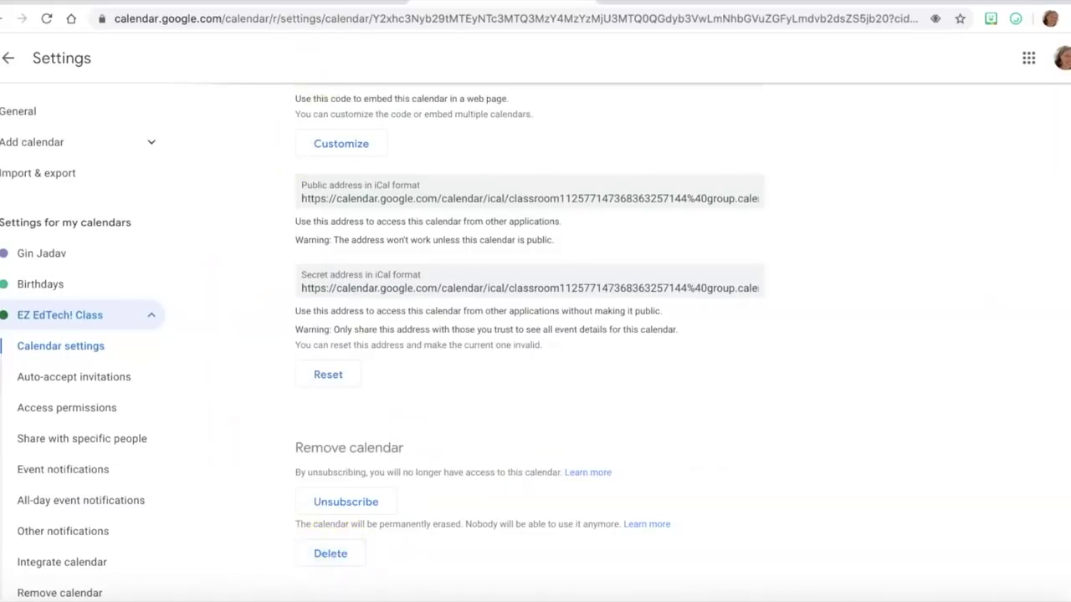
pyautogui.click(326, 2)
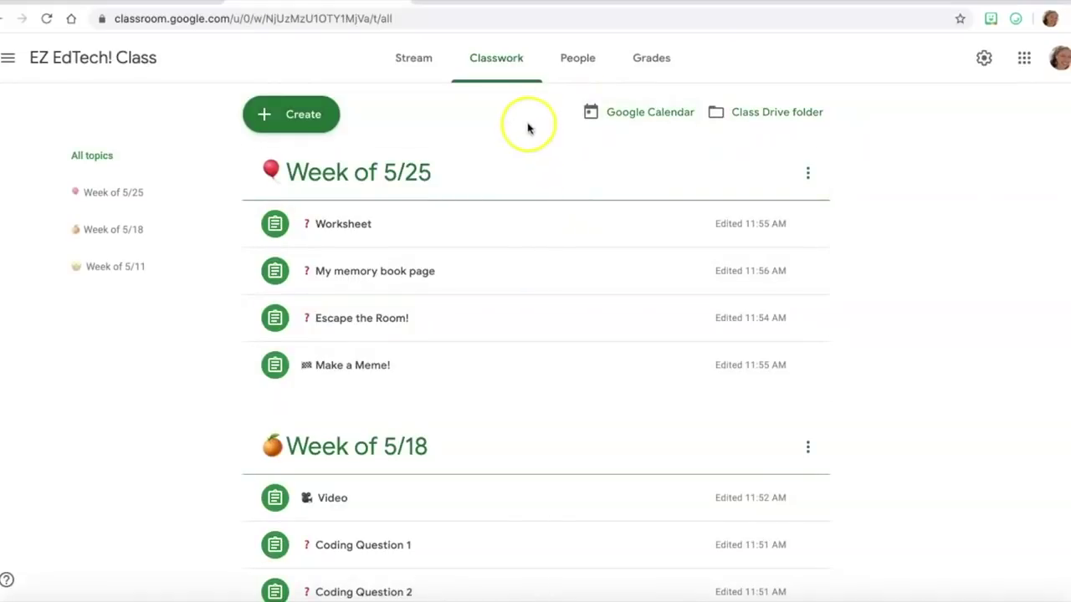
# Open the class Drive folder, then go up to its parent Classroom folder
pyautogui.click(781, 114)
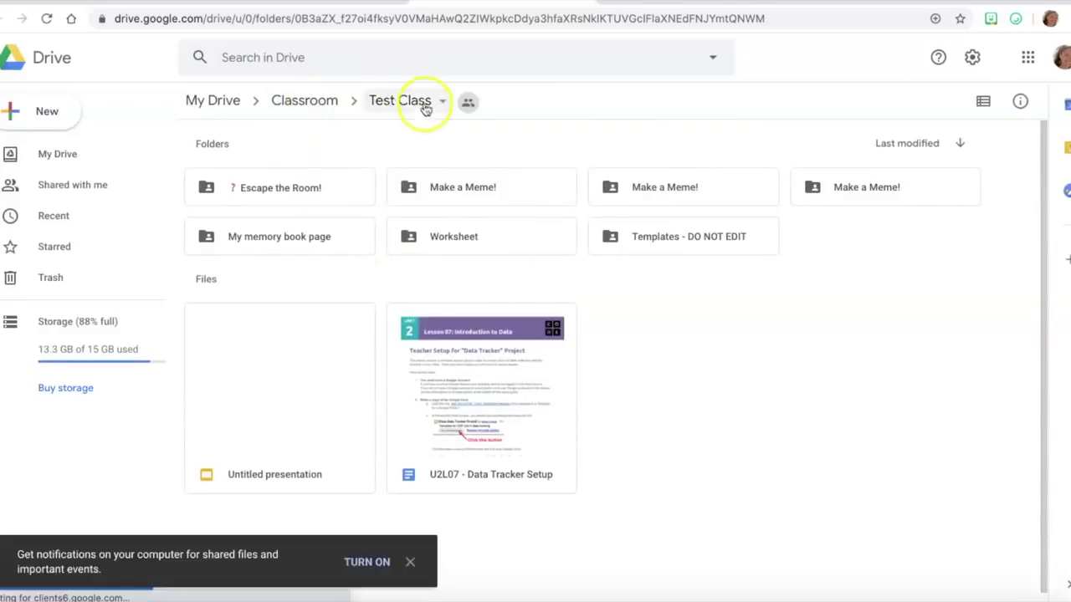
pyautogui.click(304, 98)
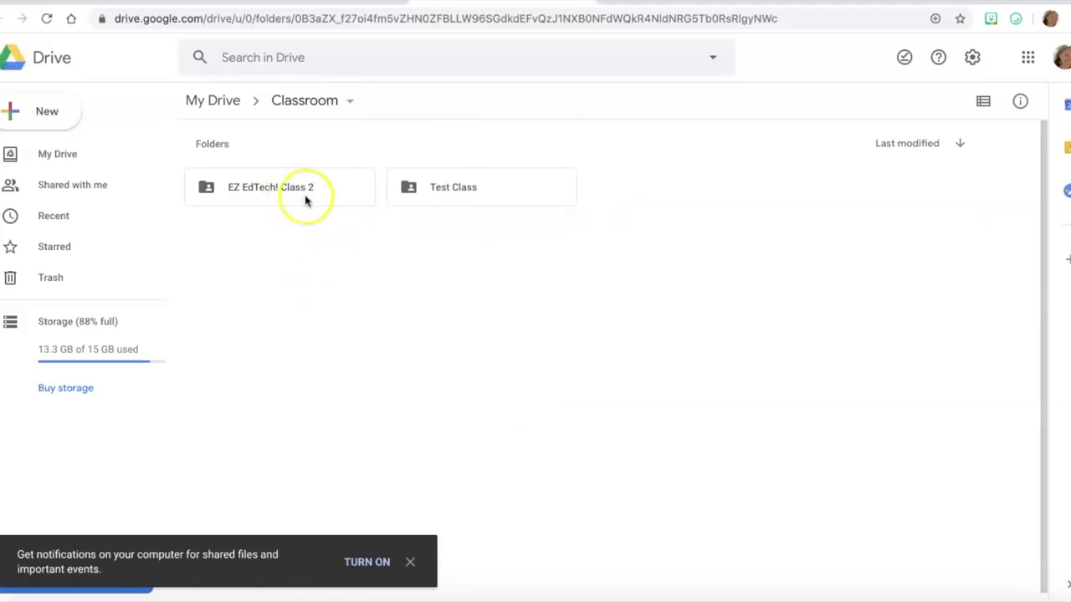
# Create a new folder named Archive in the Classroom folder
pyautogui.rightClick(310, 251)
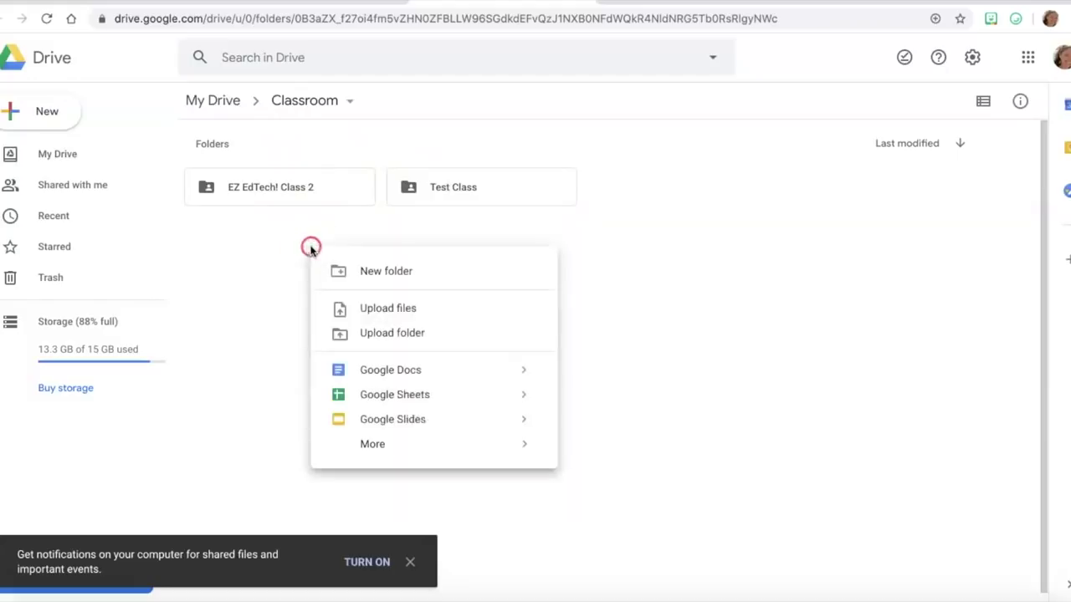
pyautogui.click(365, 277)
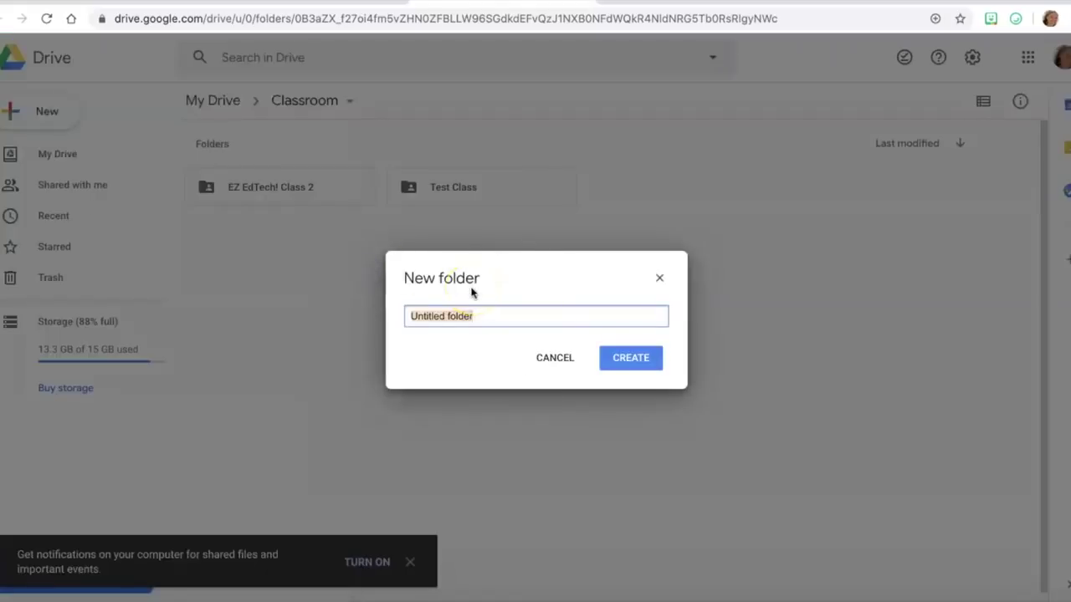
pyautogui.write('Archive')
pyautogui.click(630, 358)
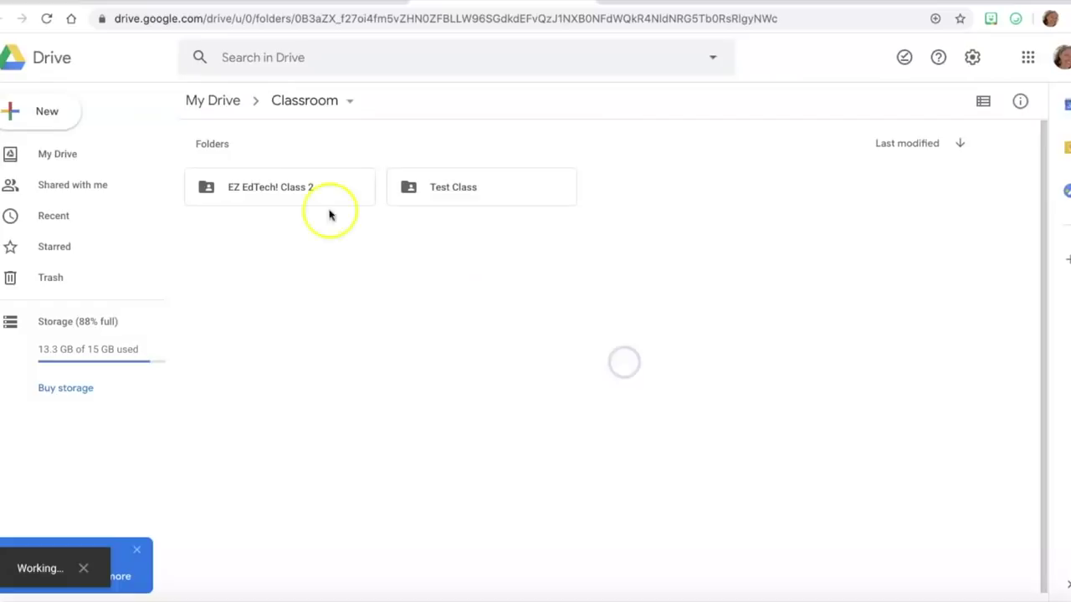
pyautogui.click(41, 120)
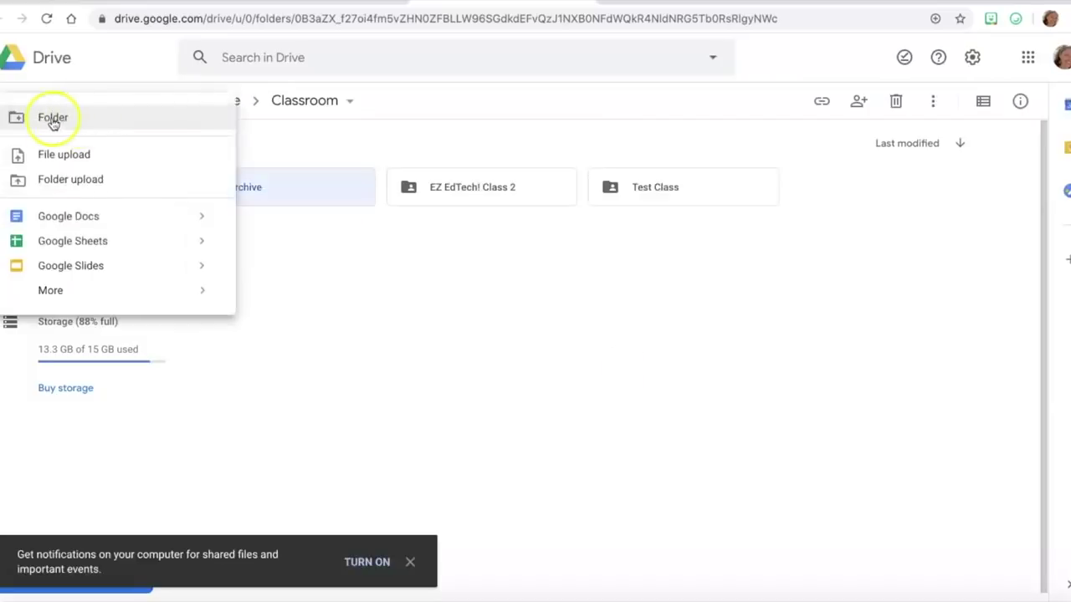
pyautogui.click(275, 264)
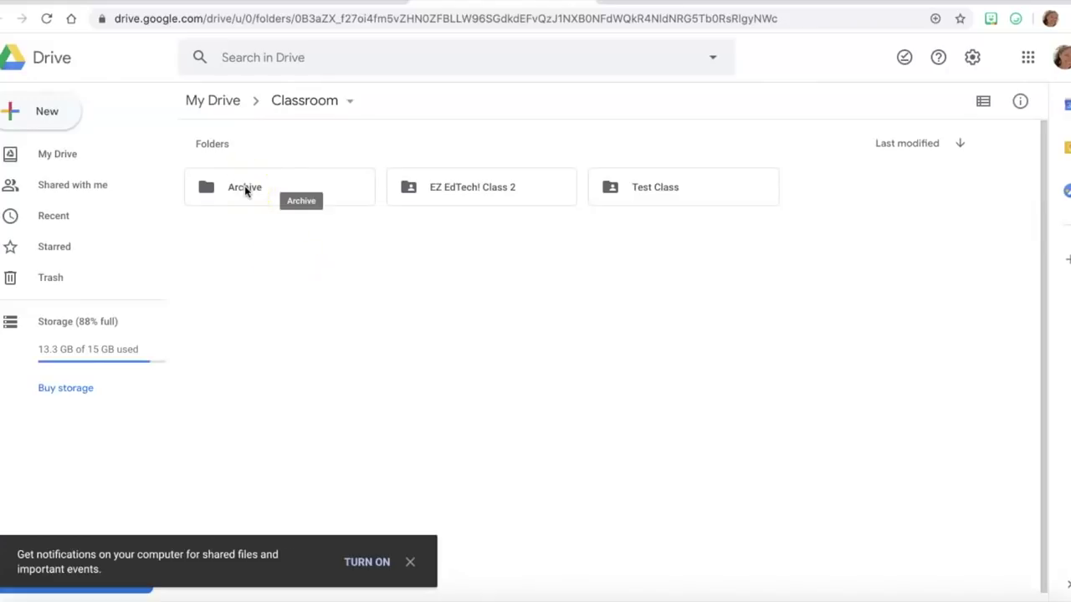
# Drag the Test Class folder into Archive, then open Archive to check it
pyautogui.doubleClick(326, 192)
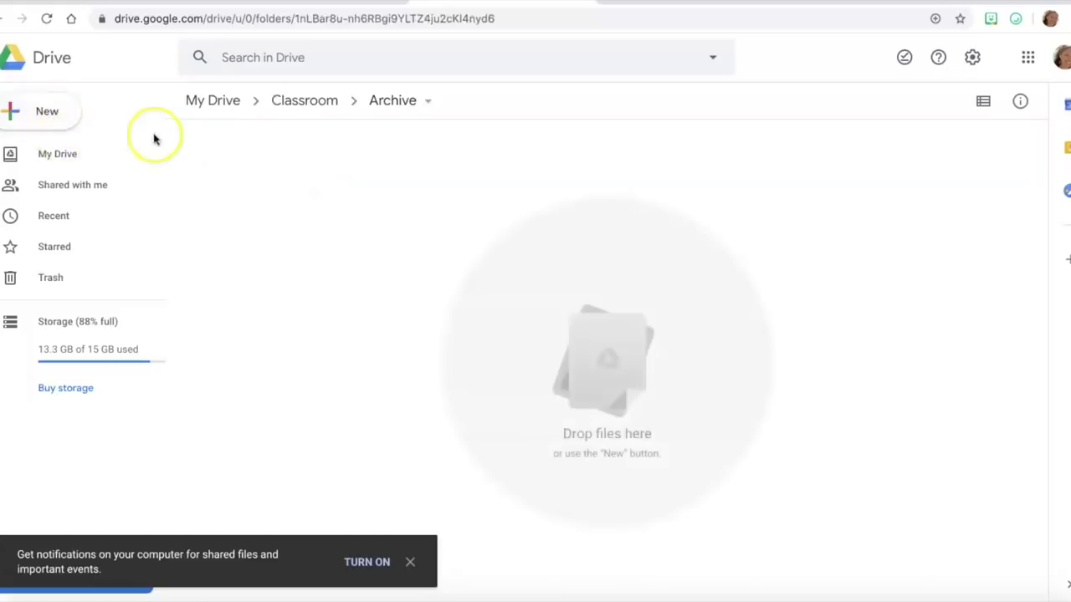
pyautogui.click(286, 107)
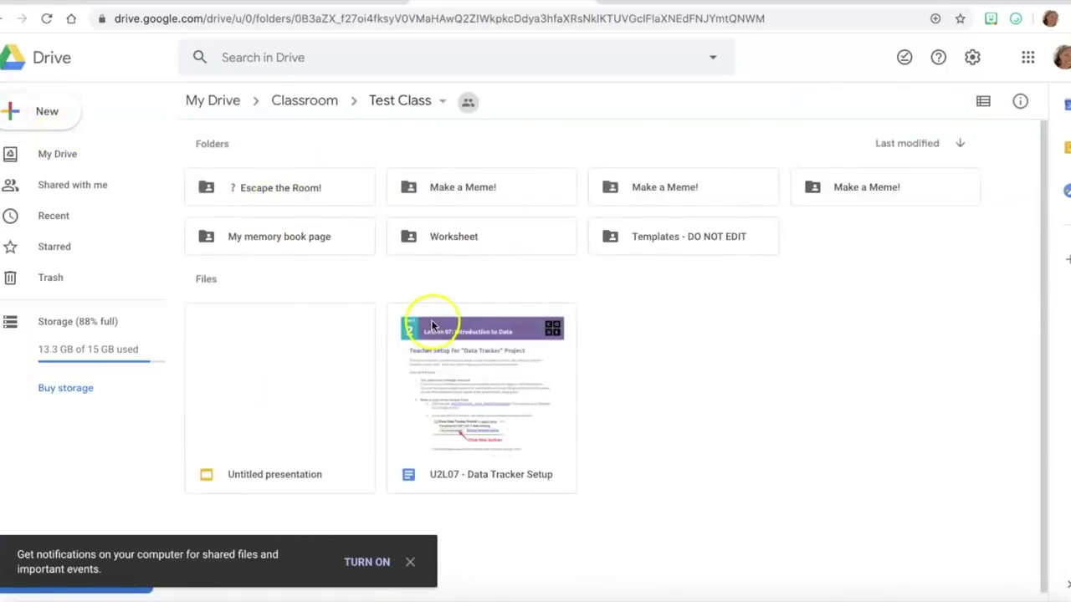
pyautogui.click(302, 110)
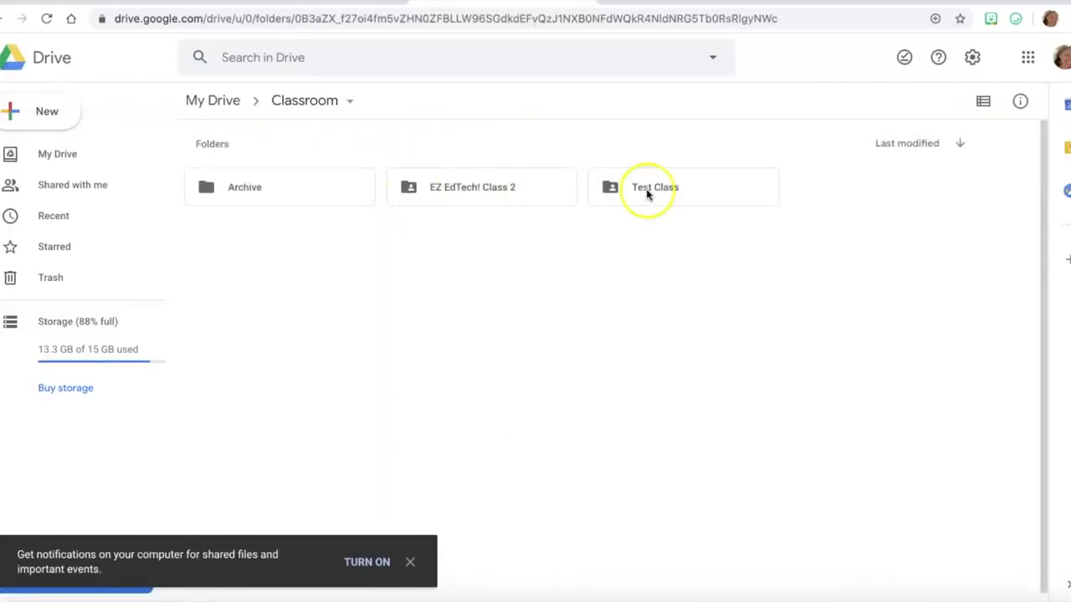
pyautogui.moveTo(645, 191); pyautogui.dragTo(254, 193)
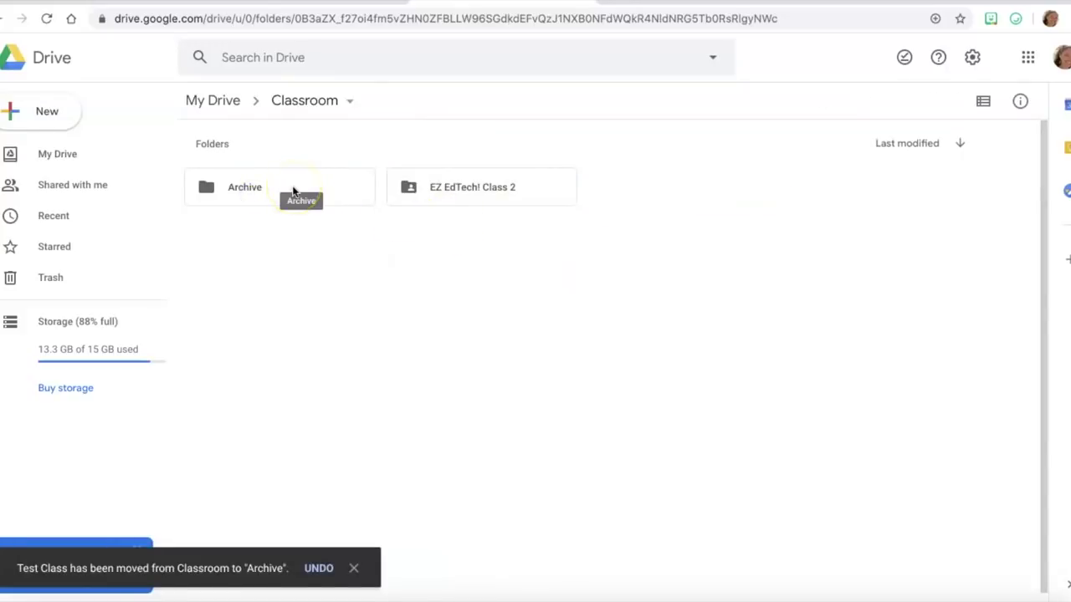
pyautogui.doubleClick(293, 191)
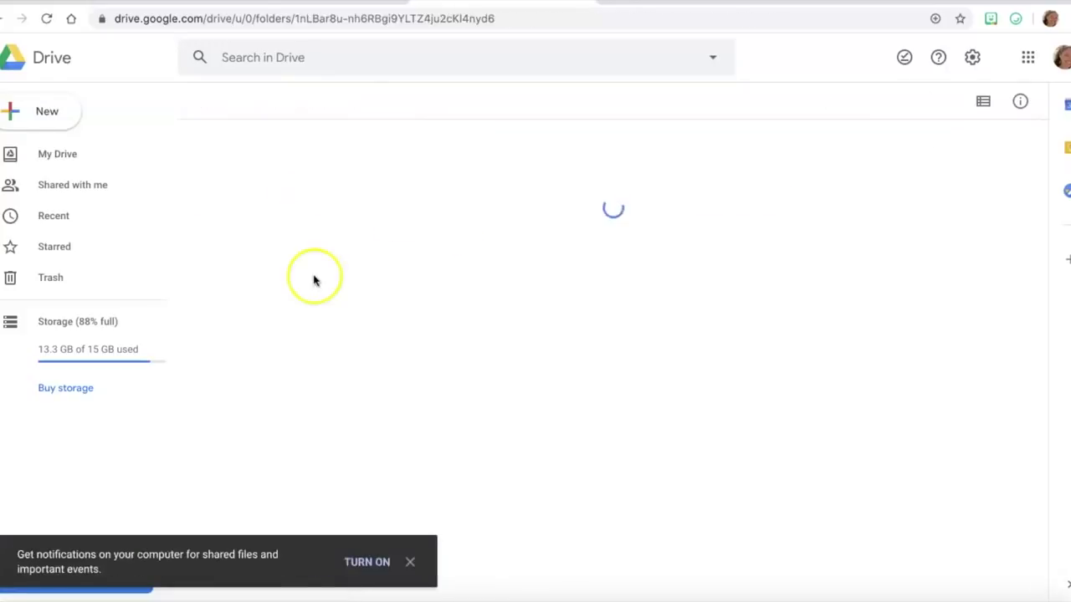
# Open Test Class inside Archive to verify its seven subfolders and two files
pyautogui.doubleClick(303, 201)
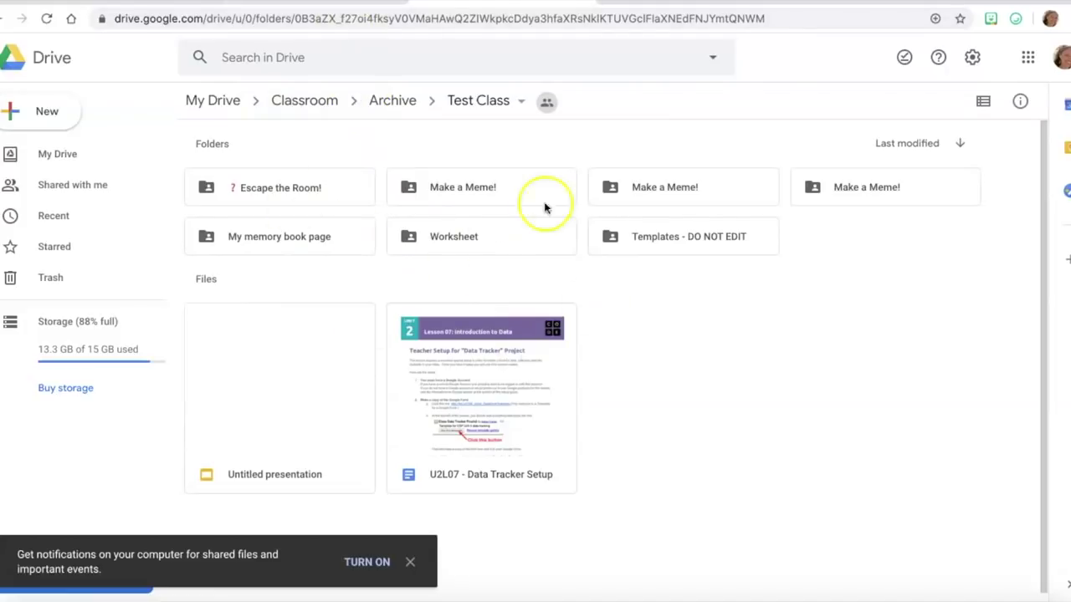
# Switch back to Google Classroom and go to the home page of class cards
pyautogui.click(301, 104)
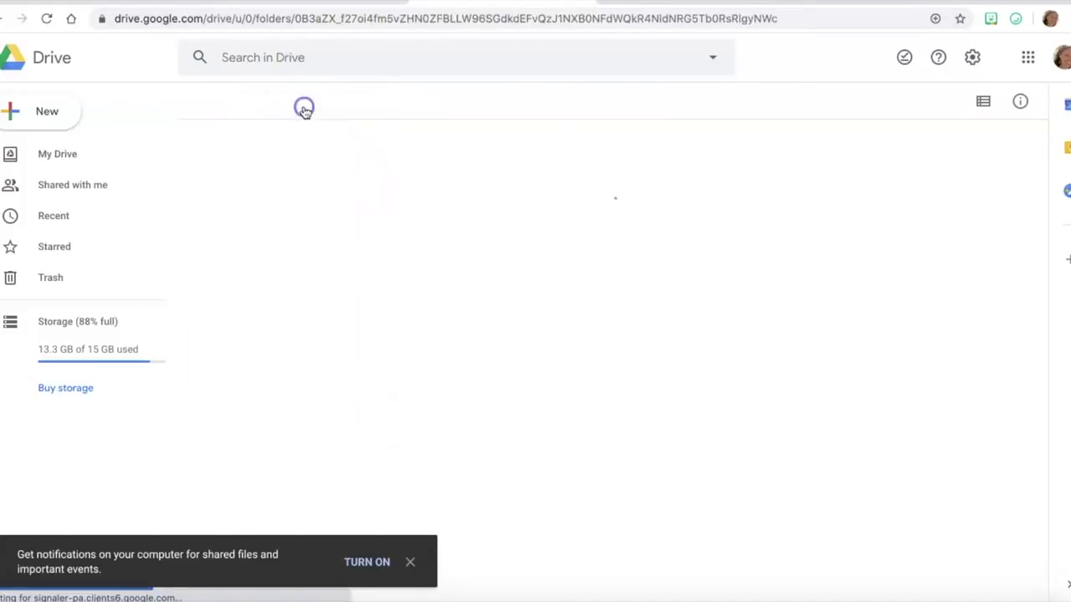
pyautogui.click(276, 2)
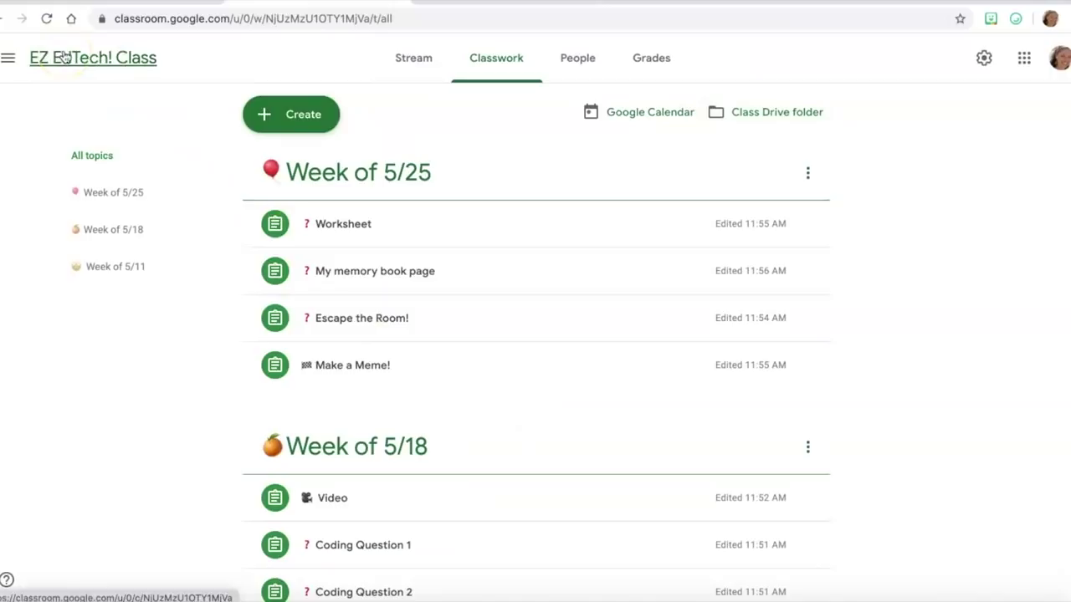
pyautogui.click(8, 58)
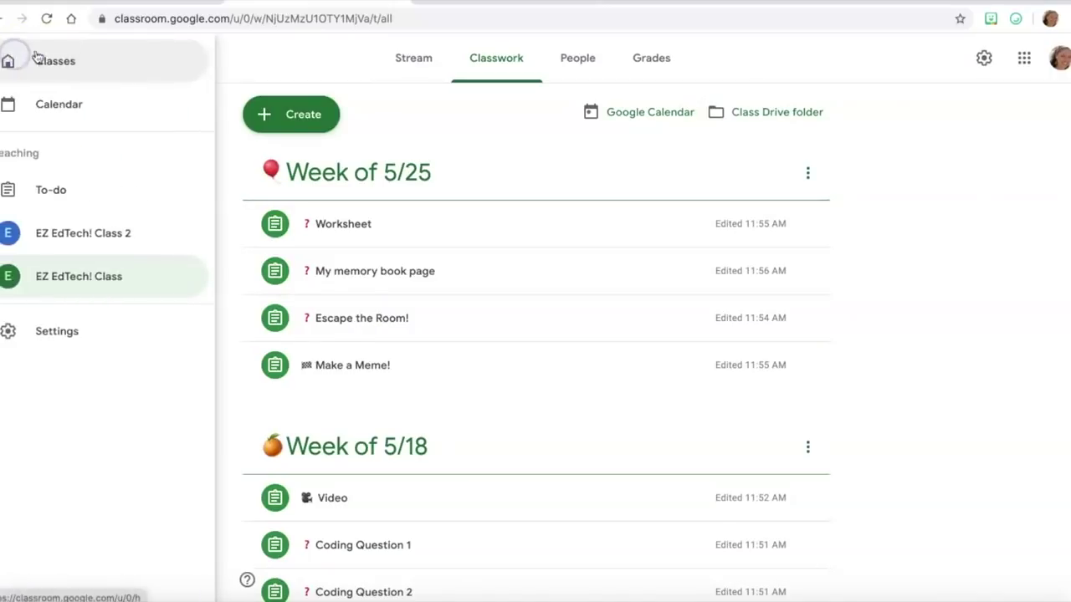
pyautogui.click(75, 70)
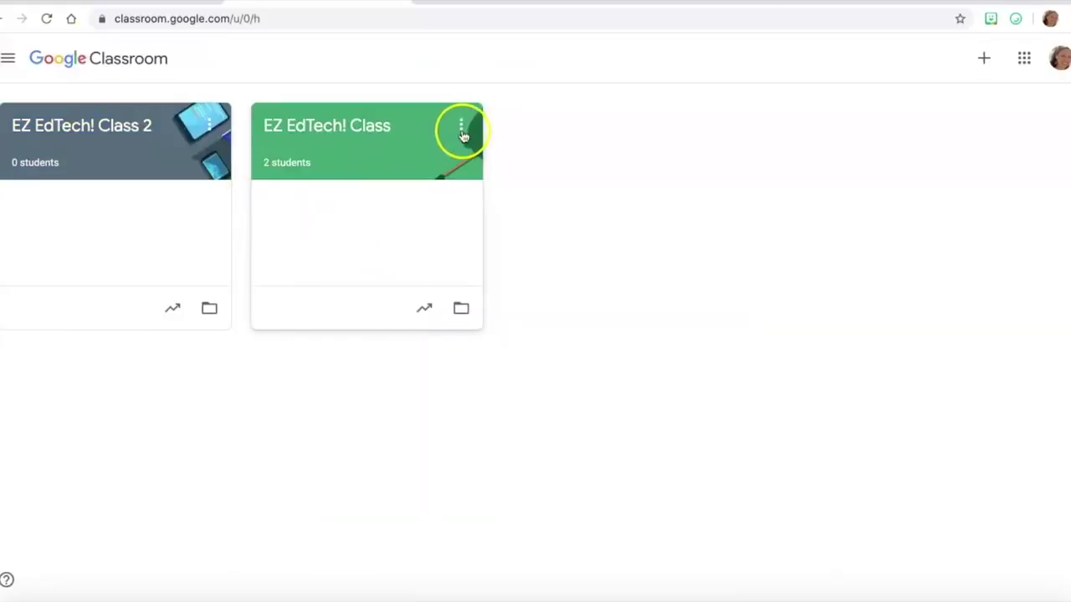
# Copy EZ EdTech! Class 2 under the name 20-21 EZ EdTech! Class 2
pyautogui.click(209, 126)
pyautogui.click(174, 209)
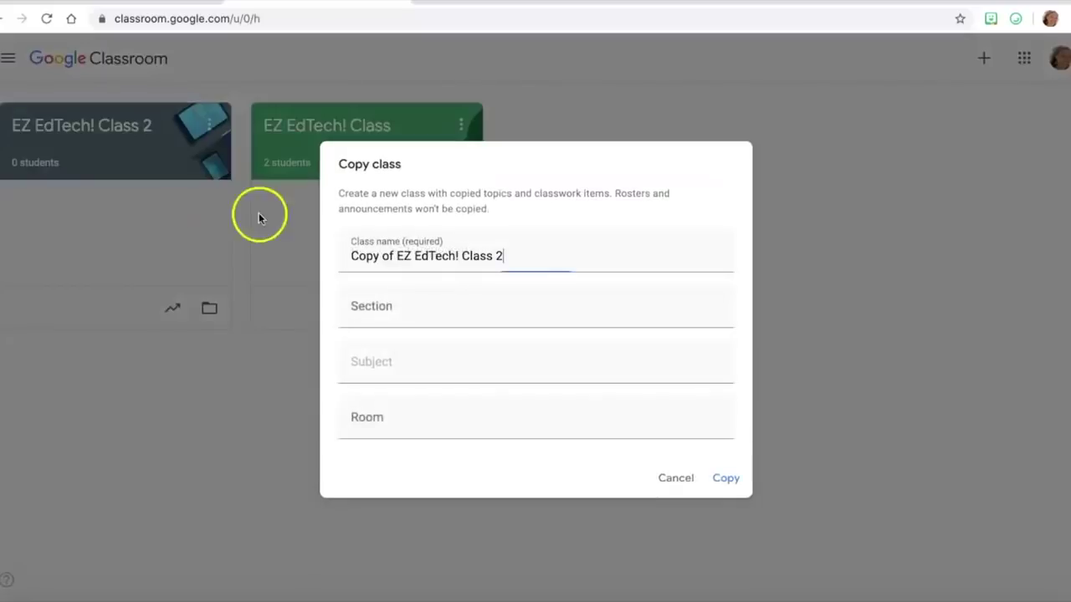
pyautogui.moveTo(389, 255); pyautogui.dragTo(358, 253)
pyautogui.press('BackSpace')
pyautogui.write('20-21 EZ EdTech! Class 2')
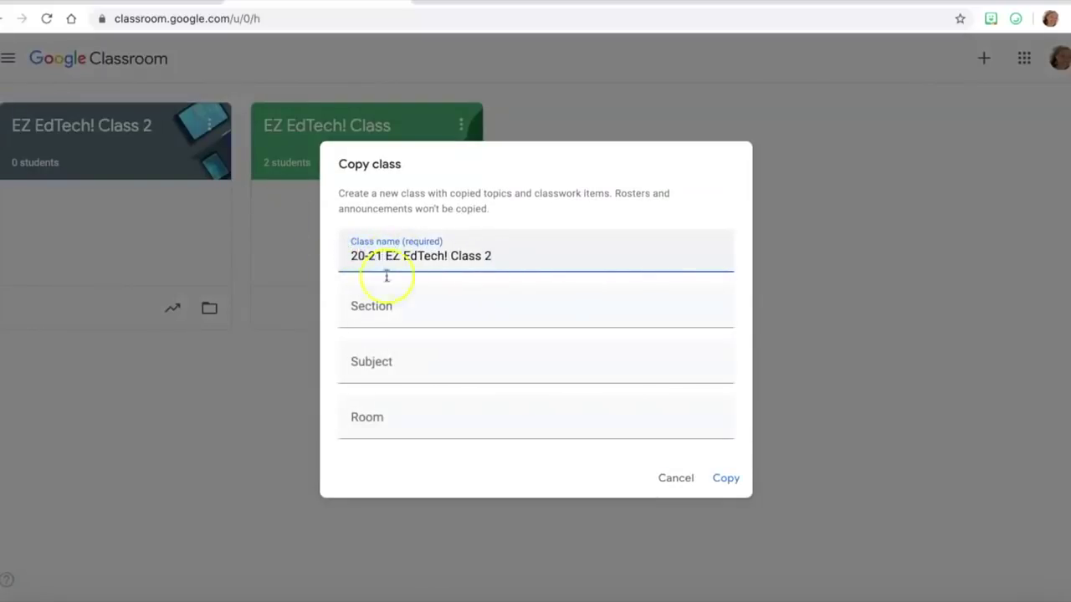
pyautogui.click(723, 477)
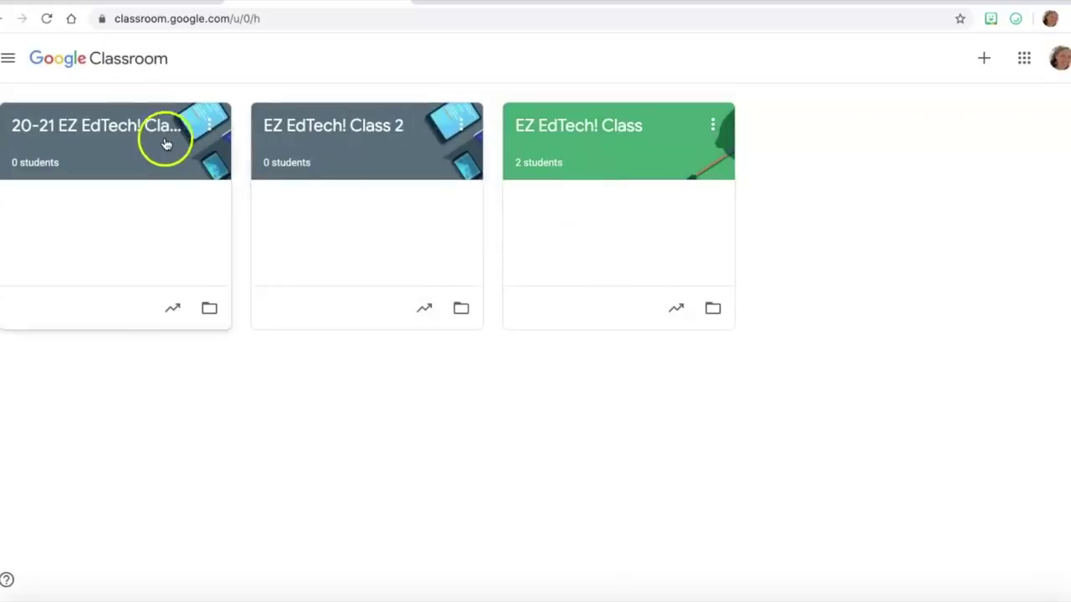
# Check 20-21 EZ EdTech! Class 2's People, Stream and draft Classwork, then return to the class cards
pyautogui.click(137, 137)
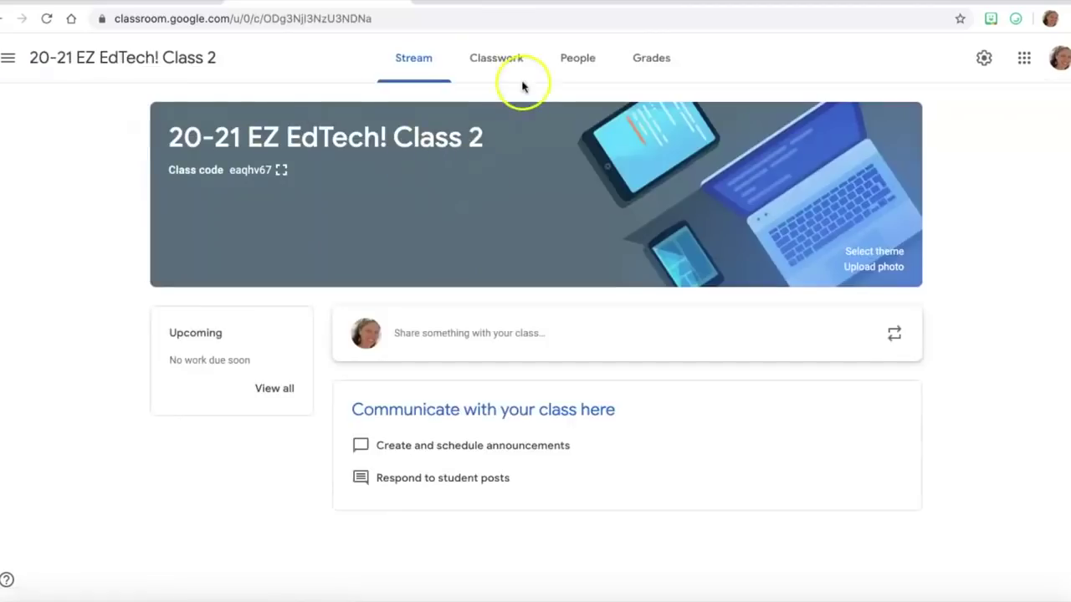
pyautogui.click(586, 67)
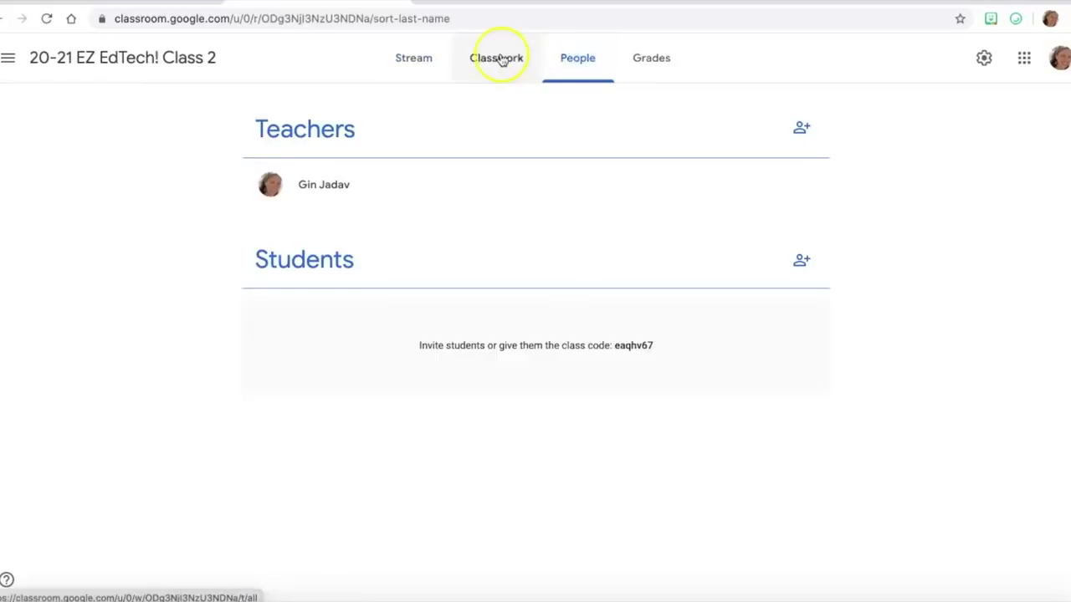
pyautogui.click(429, 55)
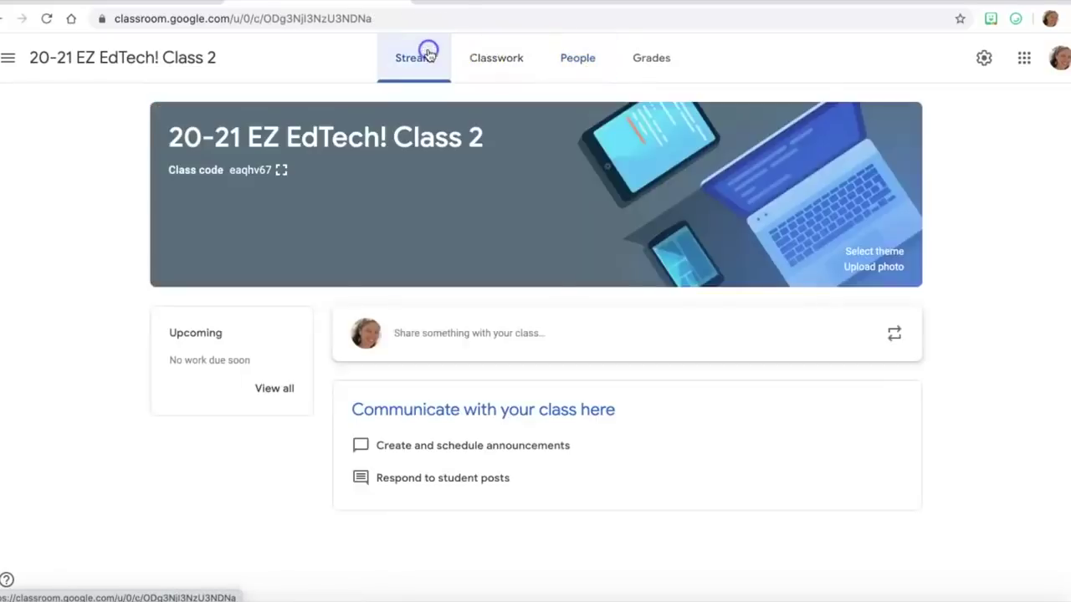
pyautogui.click(517, 60)
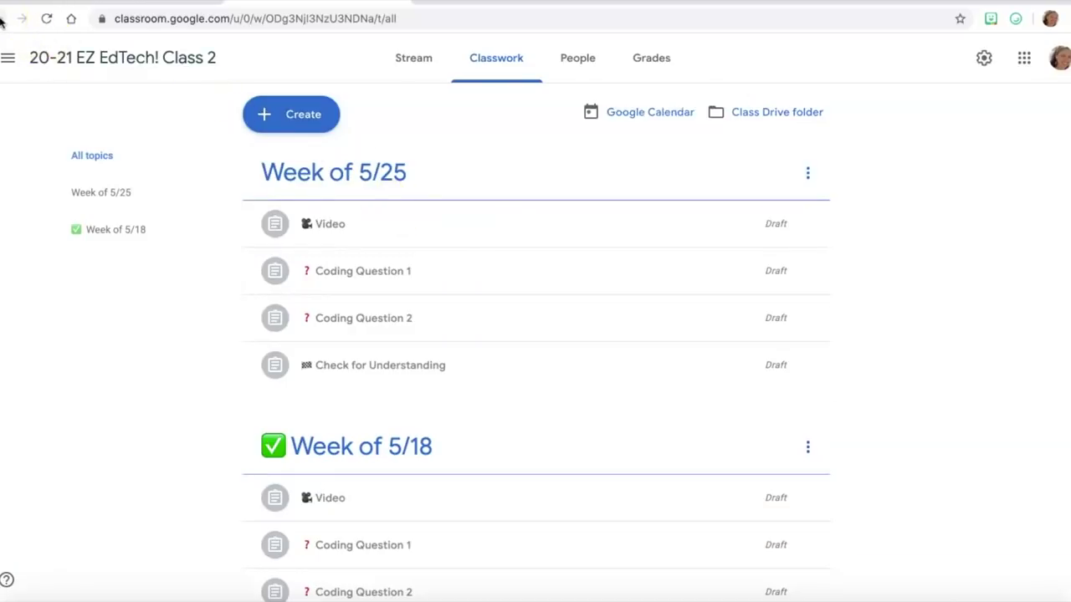
pyautogui.click(8, 58)
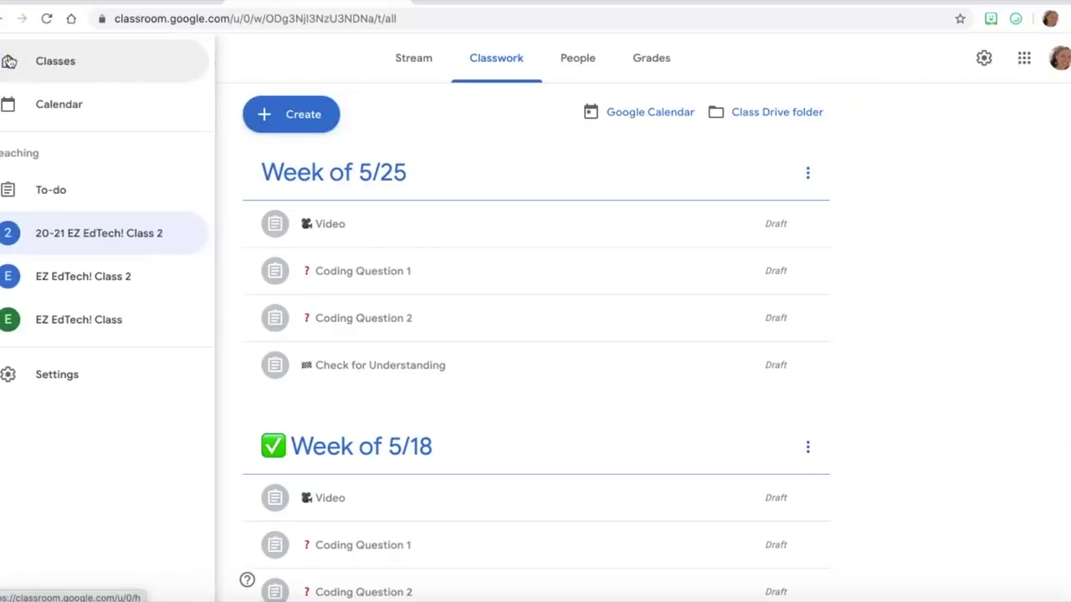
pyautogui.click(8, 60)
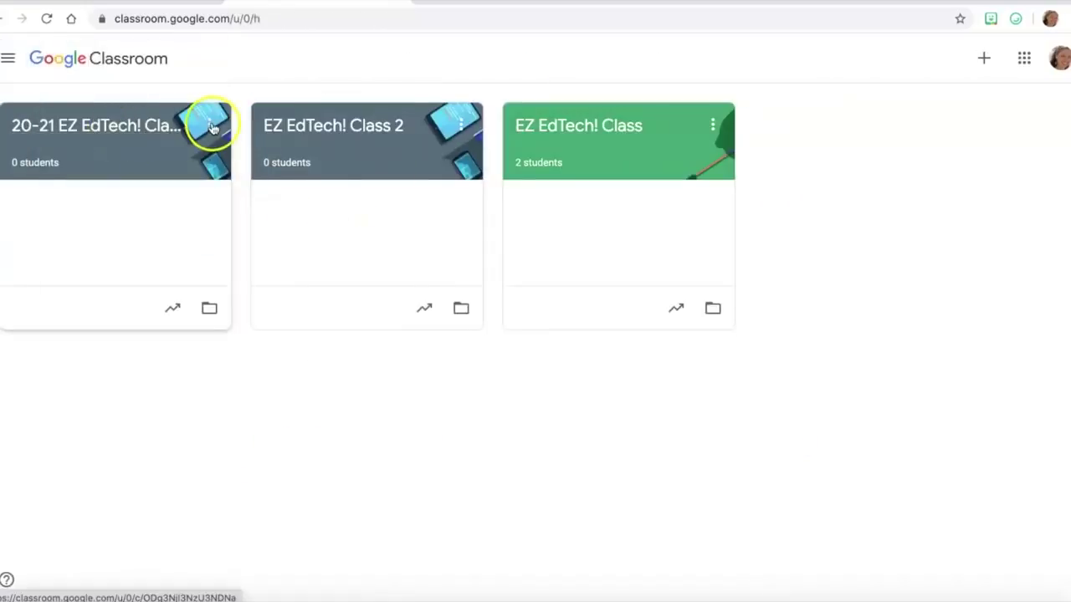
# Archive the EZ EdTech! Class from its class card options and confirm the archive
pyautogui.click(713, 127)
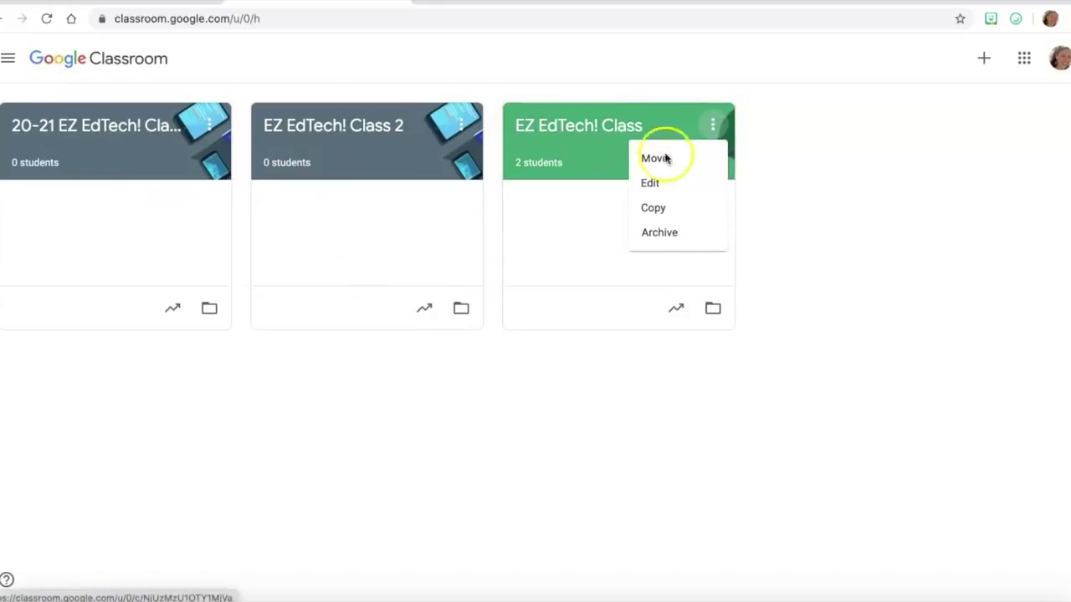
pyautogui.click(660, 232)
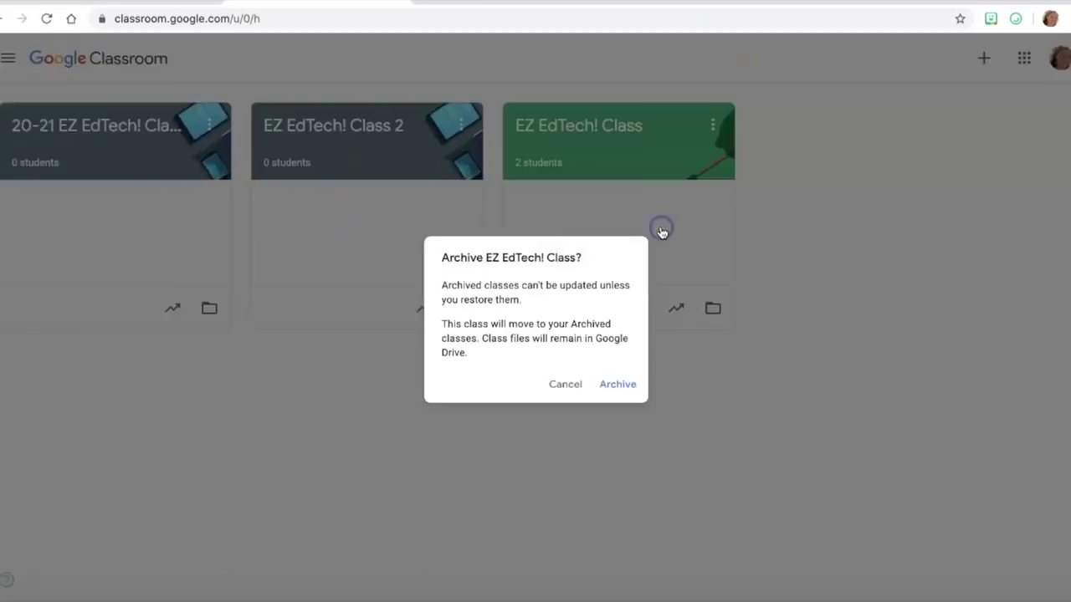
pyautogui.click(633, 390)
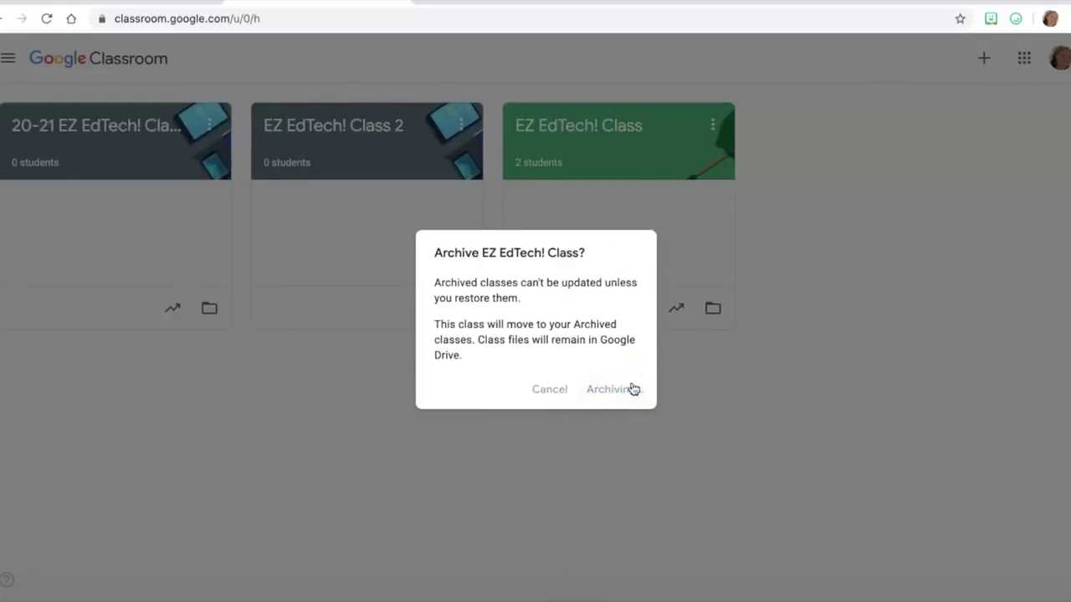